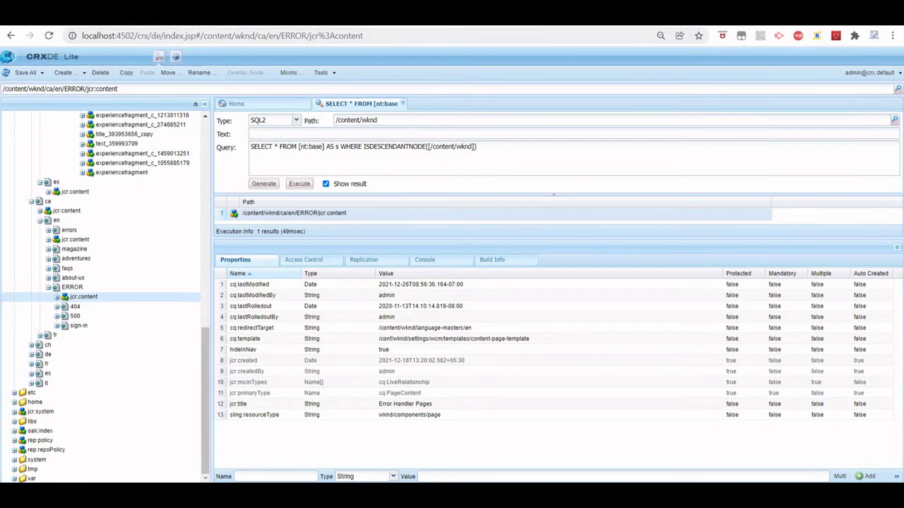
Step: Restore the maximized Chrome window showing CRXDE Lite to a smaller size
key("super+Down")
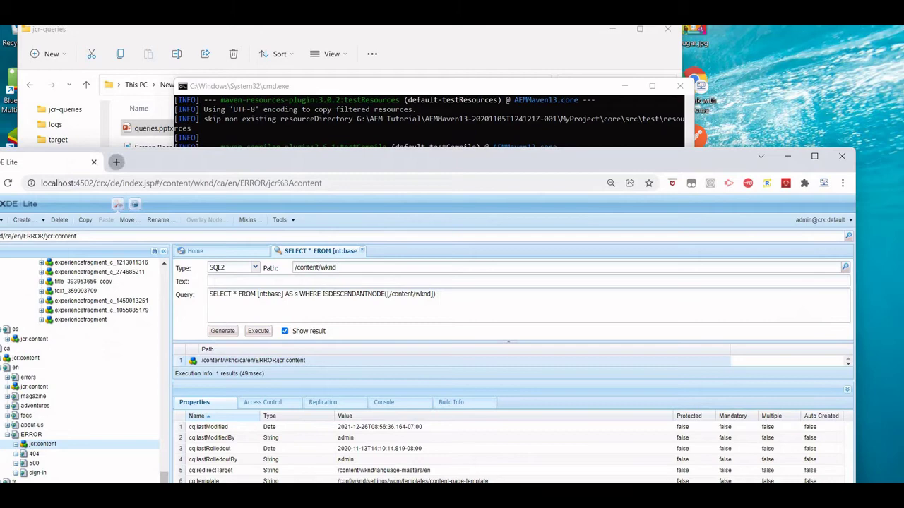
Step: Load localhost:4502/crx/packmgr in a new browser tab
left_click(117, 162)
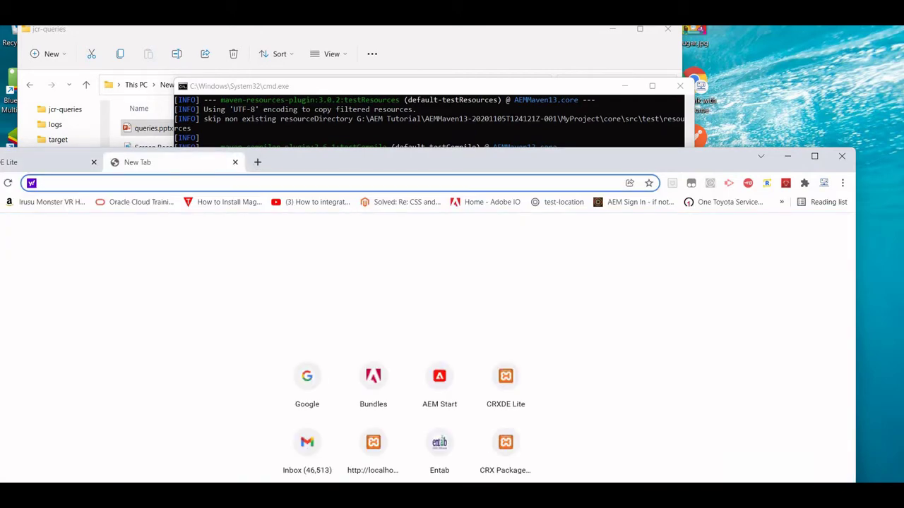
type("localhost:4502?")
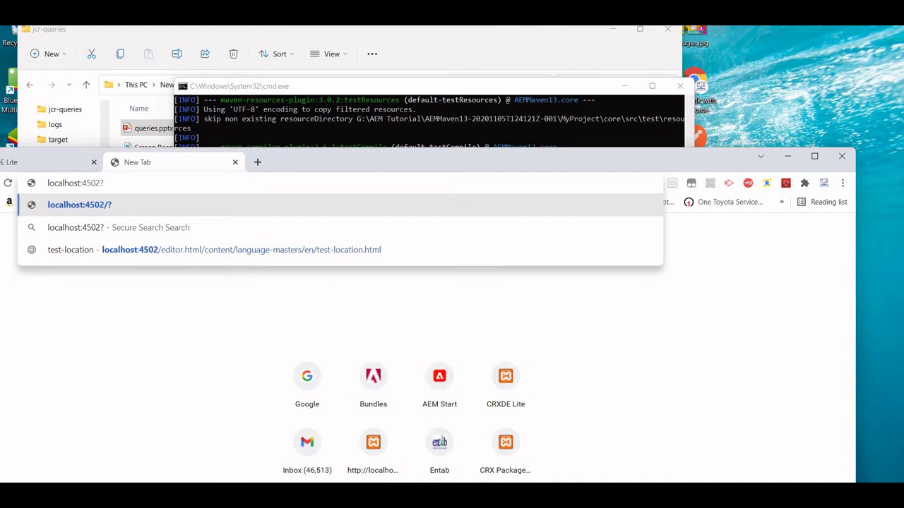
key("BackSpace")
type("/crx")
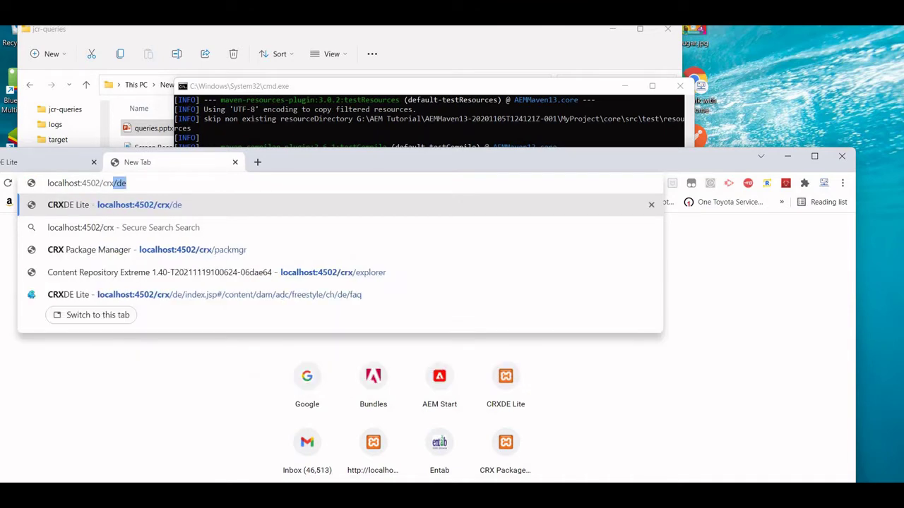
type("/packm")
key("Return")
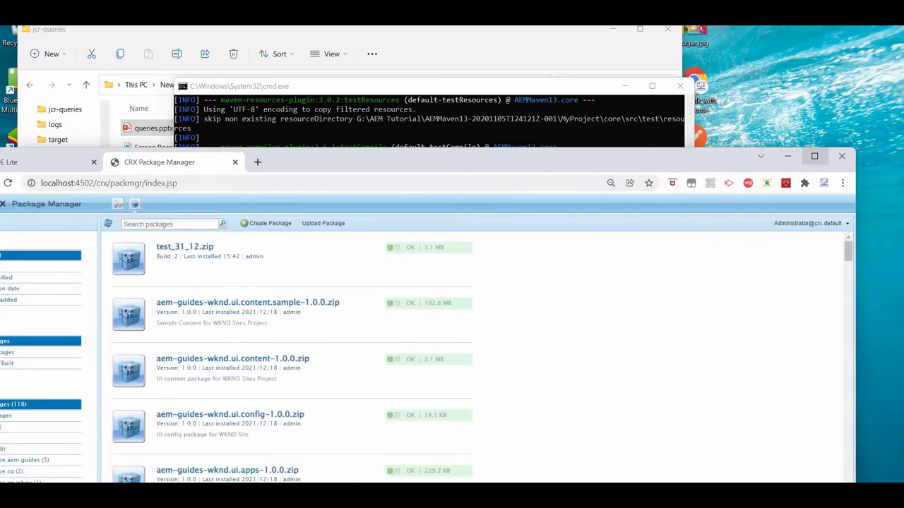
Step: Maximize, then restore the browser window and move it to the top-left of the screen
left_click(814, 155)
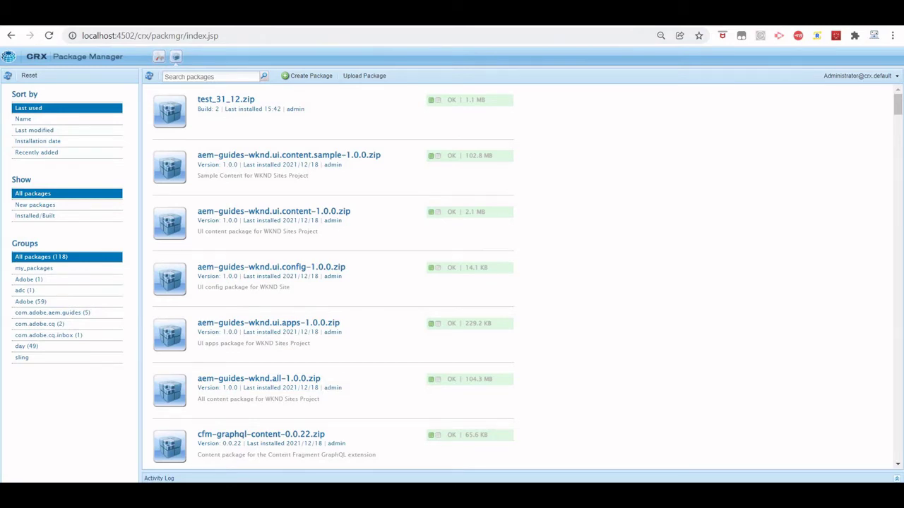
key("super+Down")
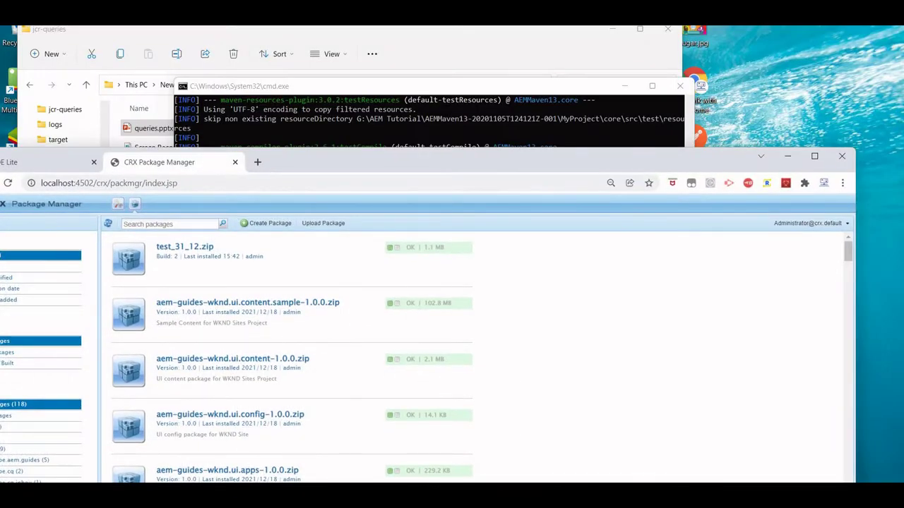
left_click_drag(495, 155, 563, 42)
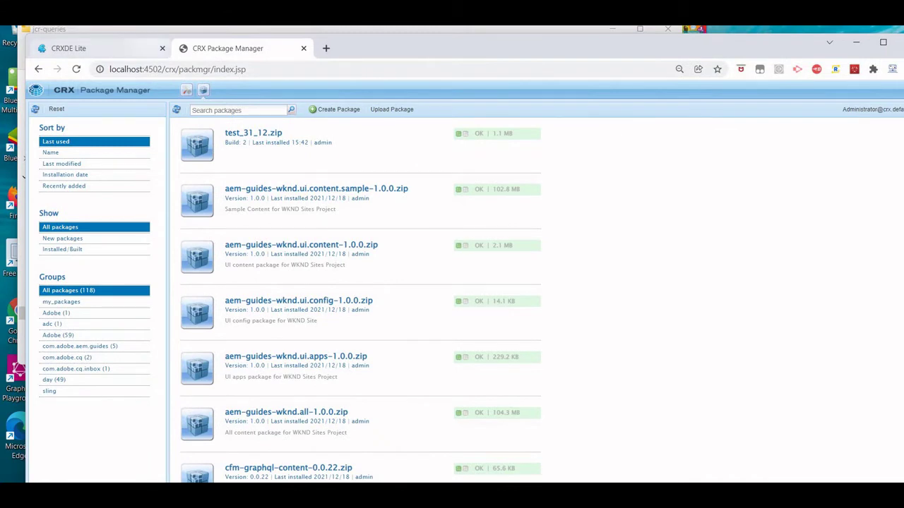
Step: Select the content/wknd/us/en/adventures node in CRXDE Lite's tree, then go back to Package Manager
left_click(99, 48)
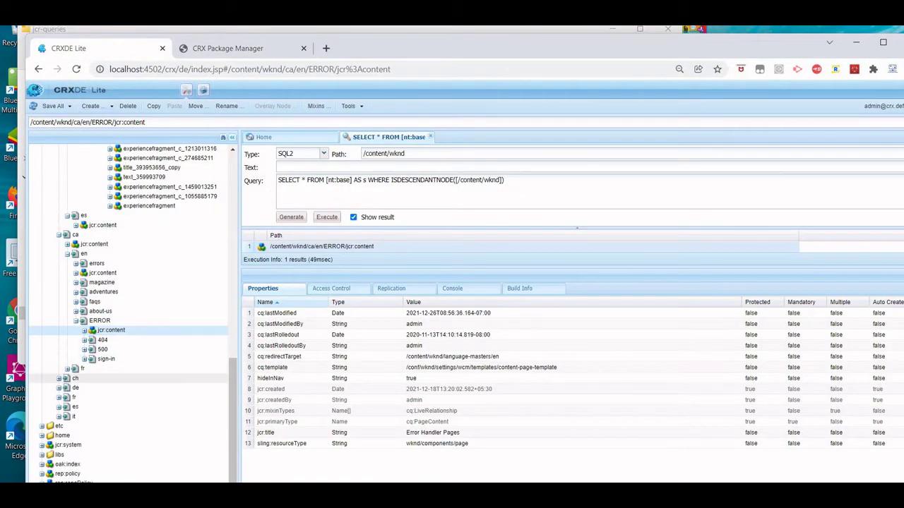
left_click_drag(233, 420, 233, 287)
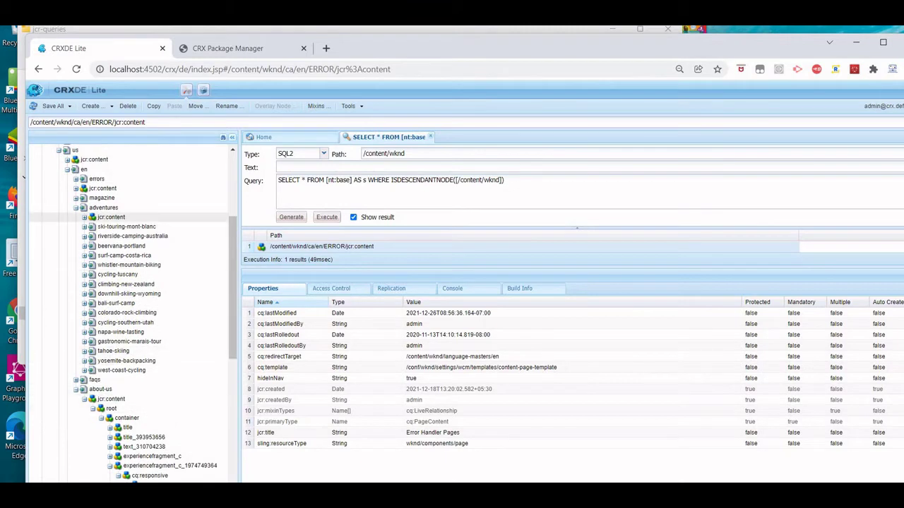
left_click_drag(233, 290, 233, 260)
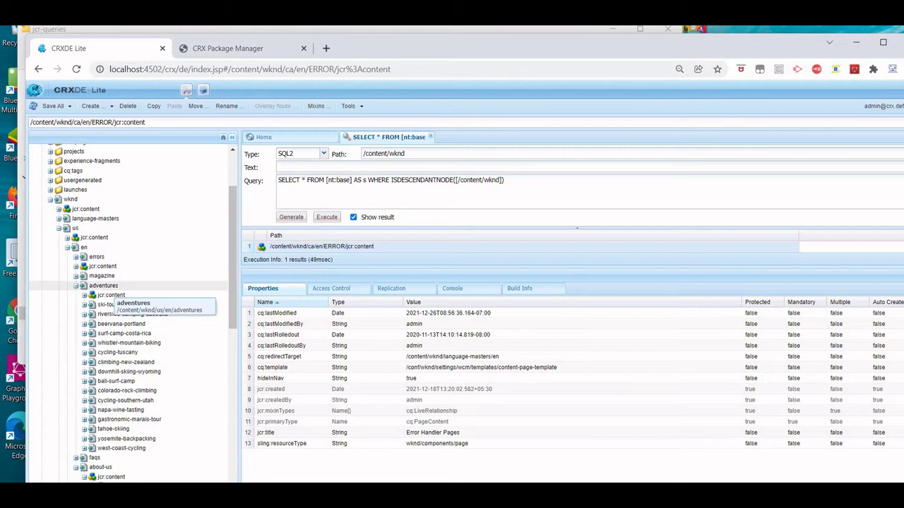
left_click(103, 285)
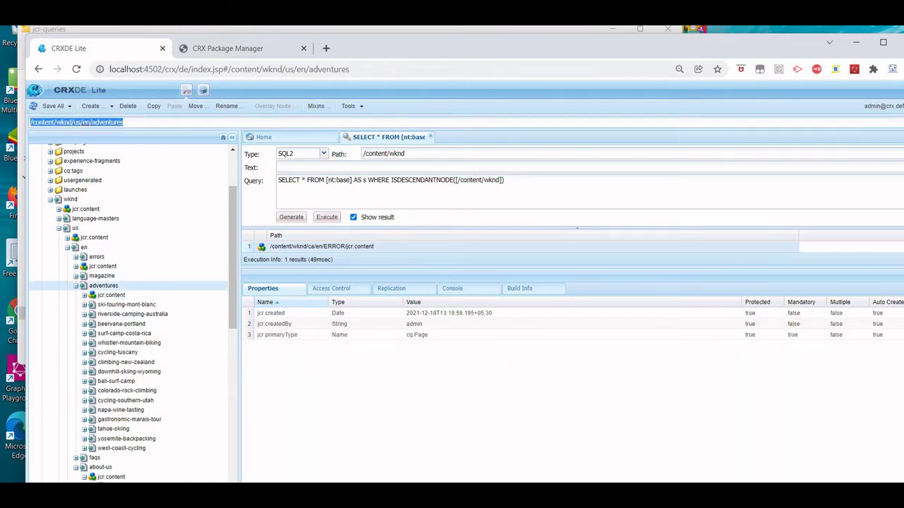
key("ctrl+Tab")
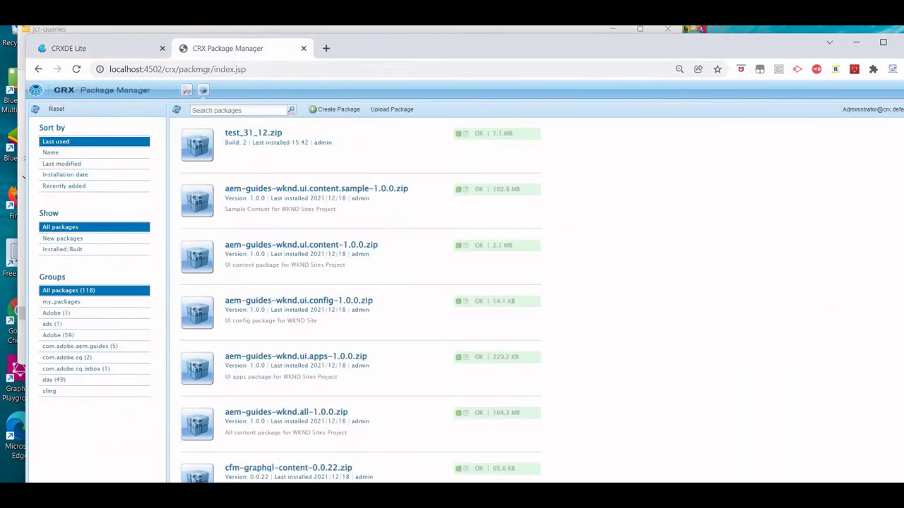
Step: Create a new package named env_one
left_click(335, 108)
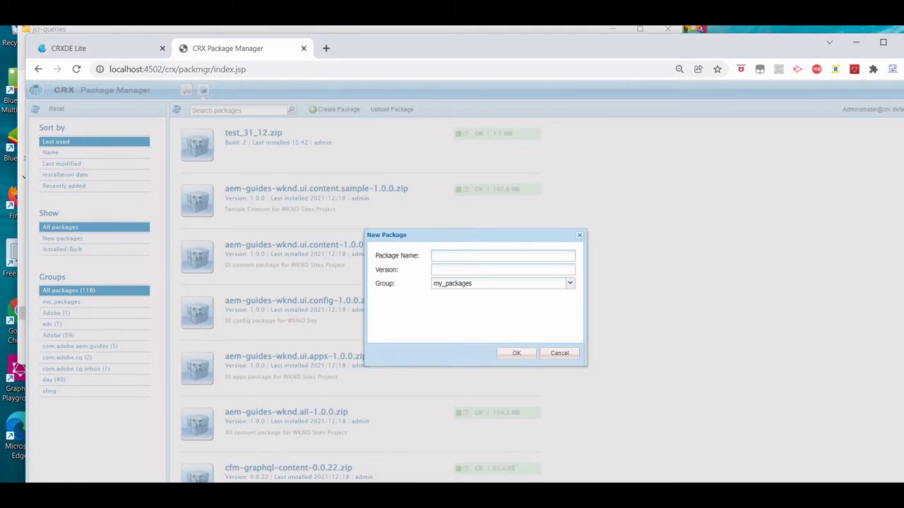
type("env_one")
key("Return")
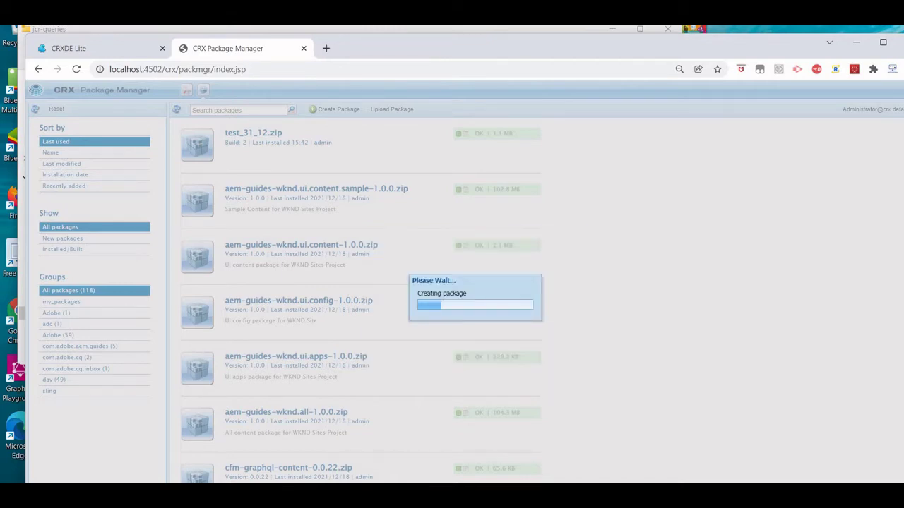
Step: Give env_one a filter rooted at /content/wknd/us/en/adventures, save it, and build the package
left_click(235, 150)
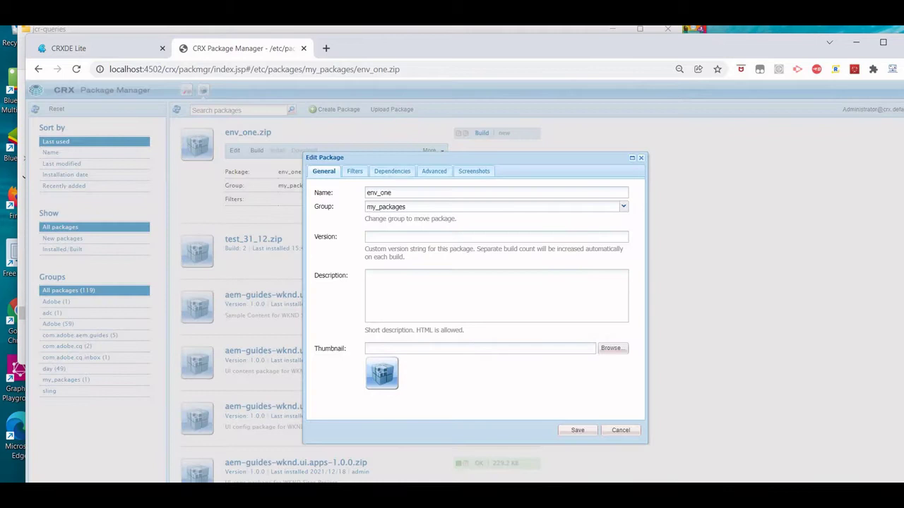
left_click(354, 170)
left_click(337, 189)
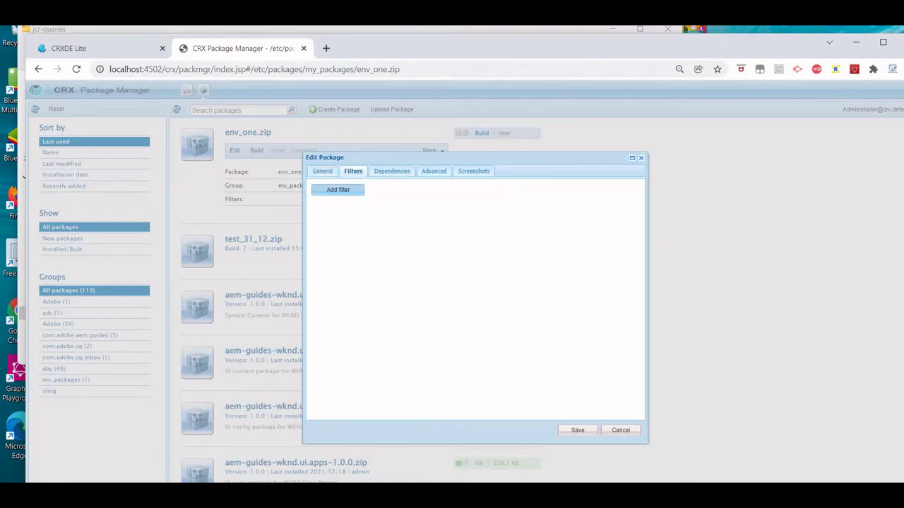
left_click_drag(364, 210, 333, 225)
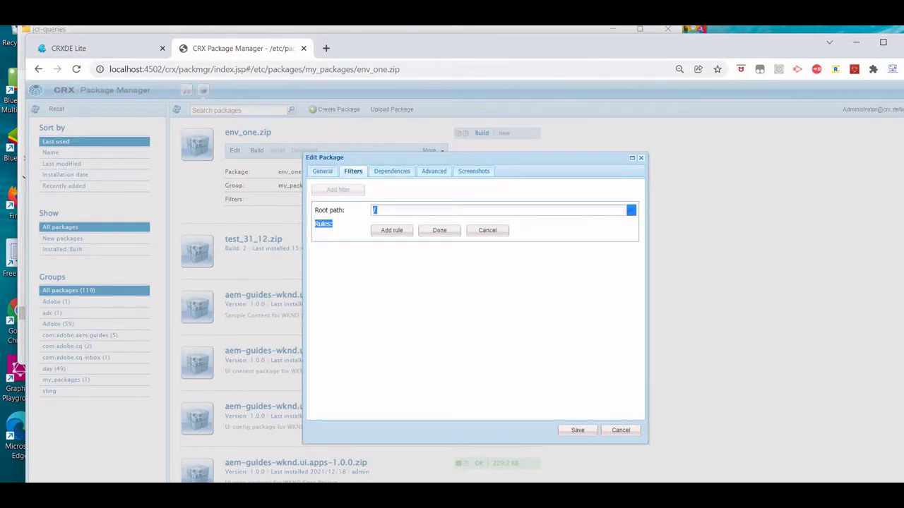
left_click(495, 209)
key("ctrl+a")
type("/content/wknd/us/en/adventures")
left_click(439, 230)
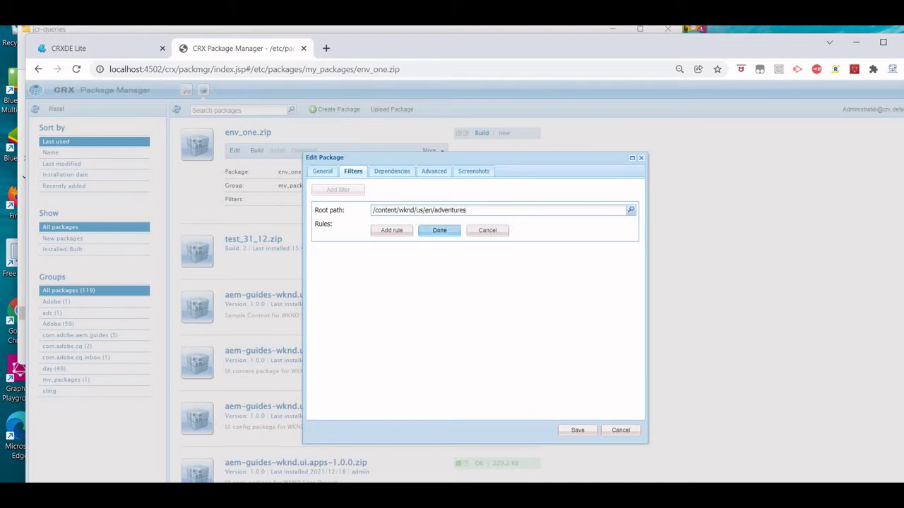
left_click(578, 430)
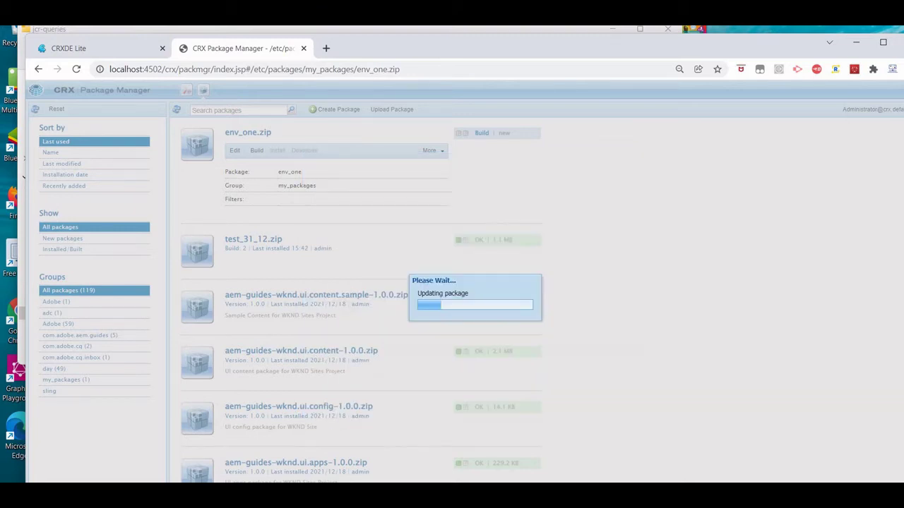
left_click(257, 151)
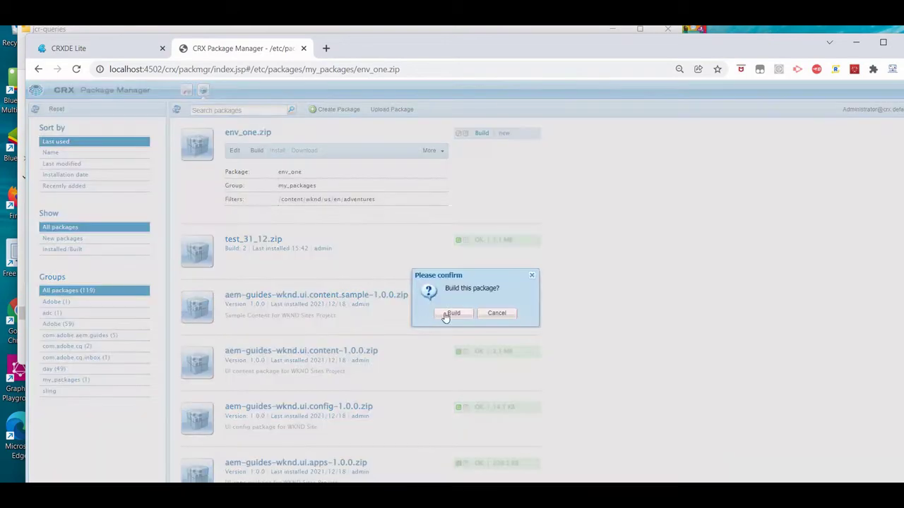
left_click(452, 315)
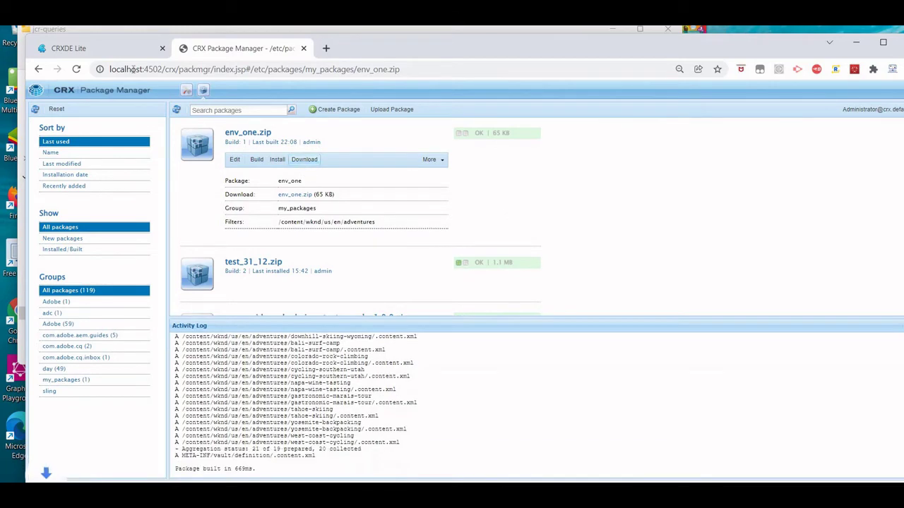
Step: Change the adventures jcr:content's jcr:title to 'Adventures changed' and save it in CRXDE Lite
key("ctrl+shift+Tab")
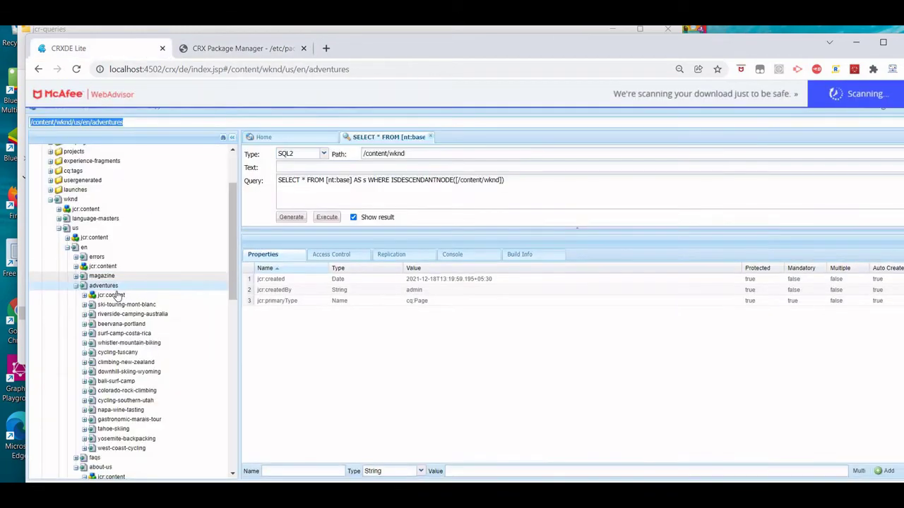
double_click(110, 295)
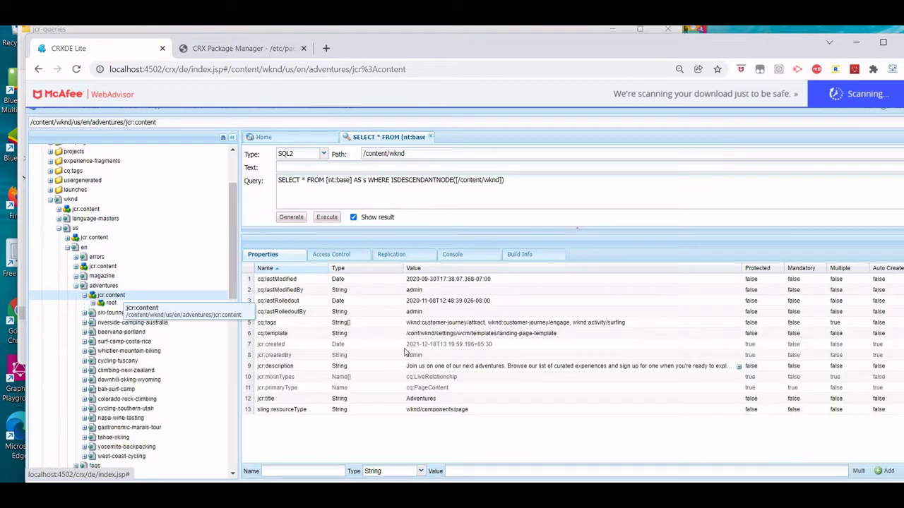
double_click(457, 399)
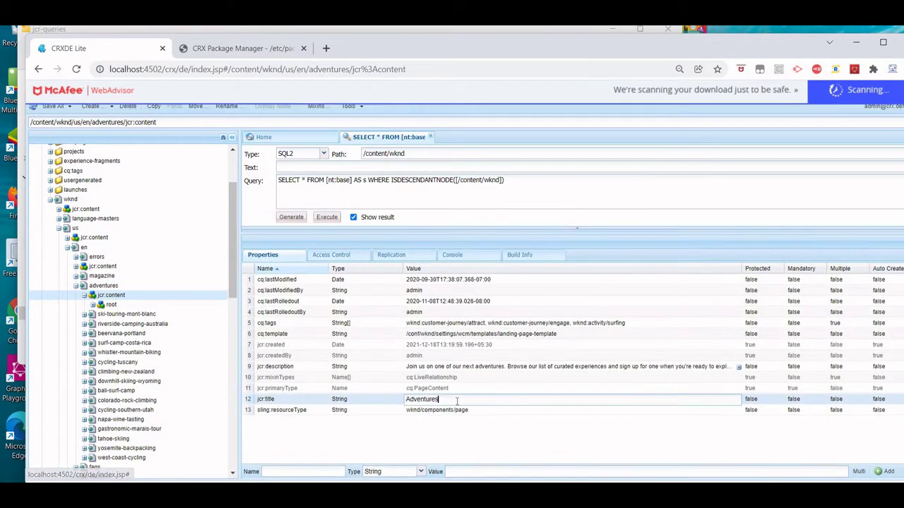
type("changed")
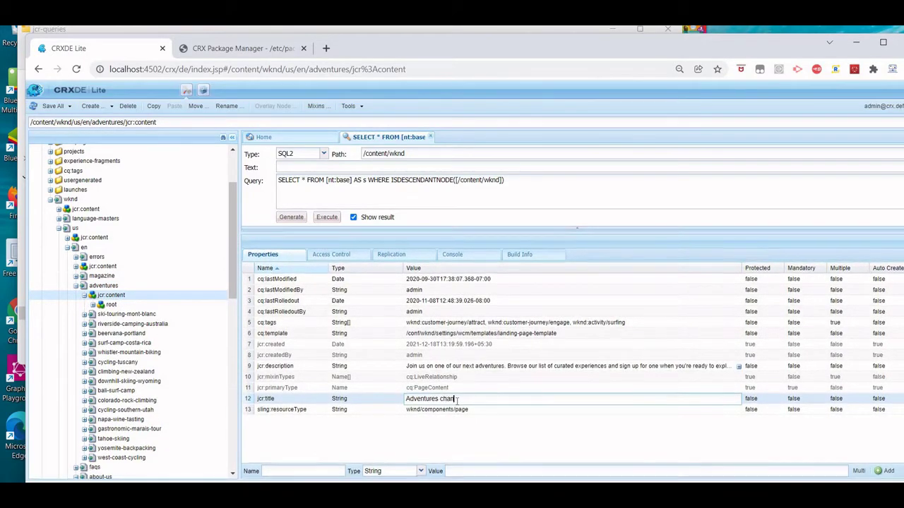
left_click(53, 106)
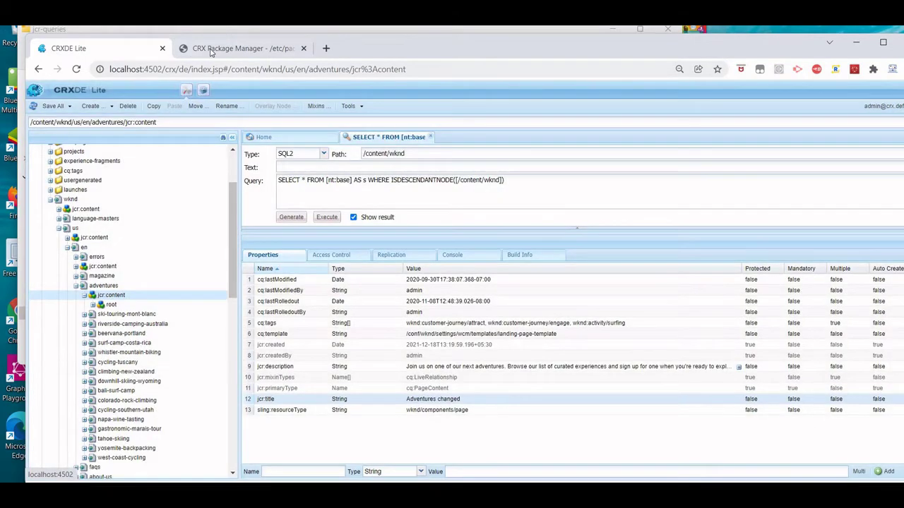
left_click(210, 49)
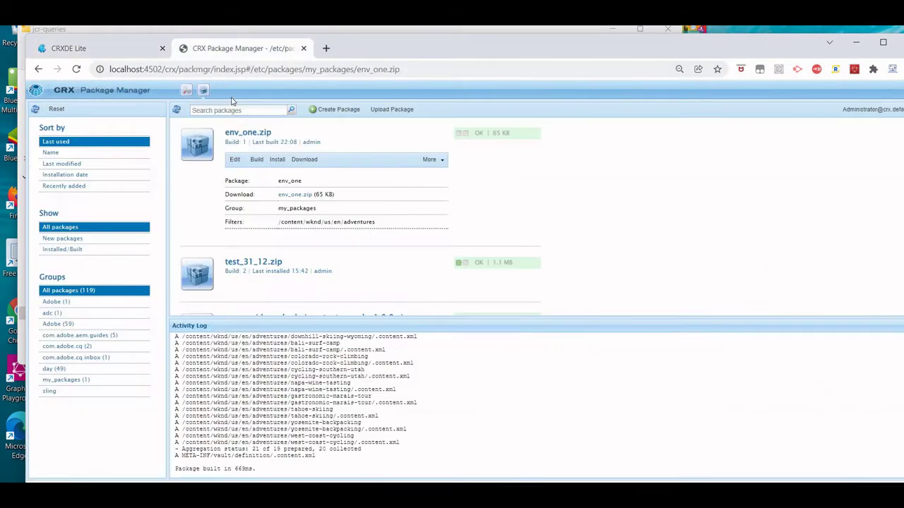
Step: Create a new package named env_two
left_click(340, 113)
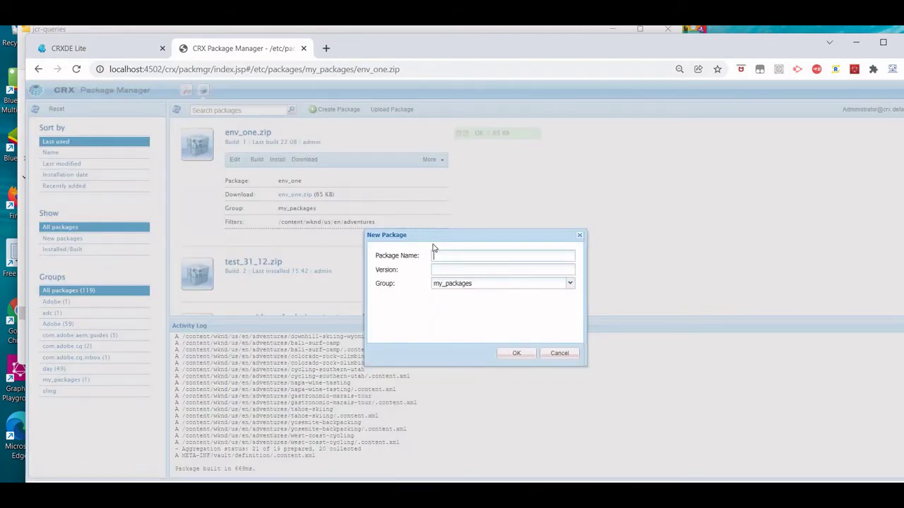
type("env_two")
key("Return")
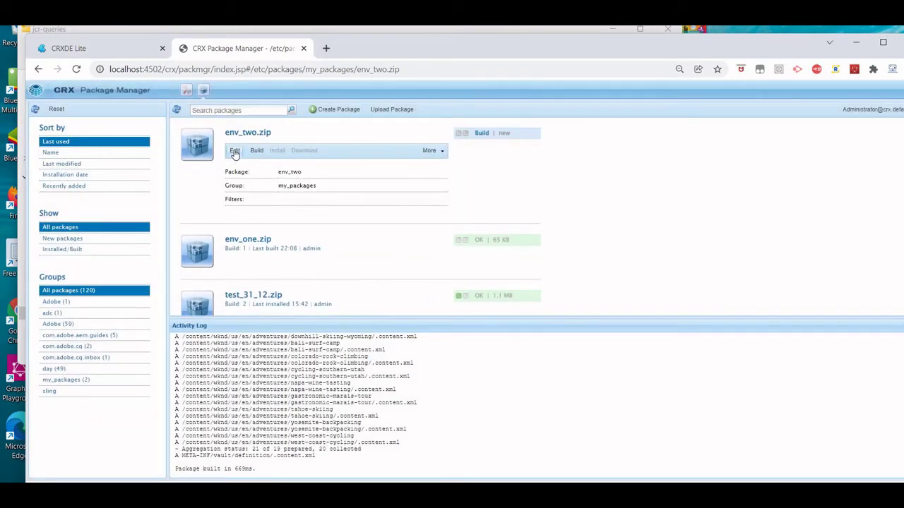
Step: Add a filter rooted at /content/wknd/us/en/adventures to env_two and save it
left_click(235, 152)
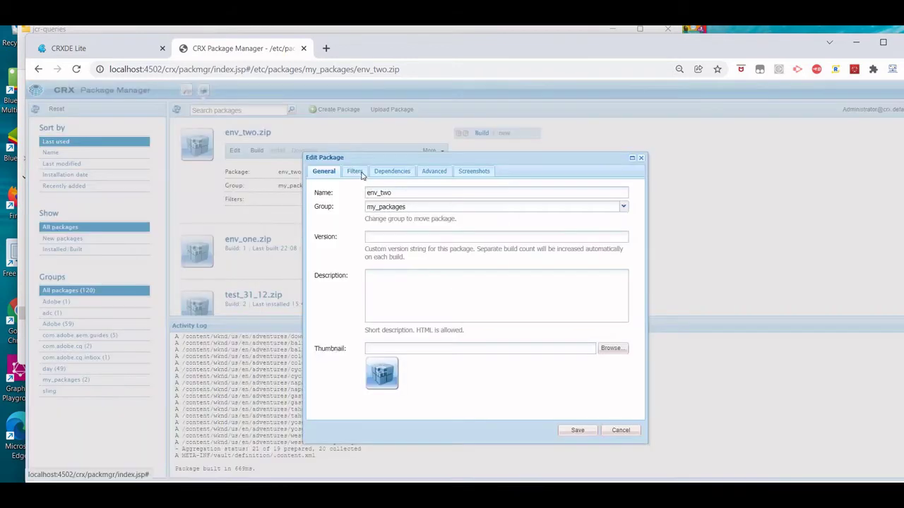
left_click(353, 172)
left_click(355, 192)
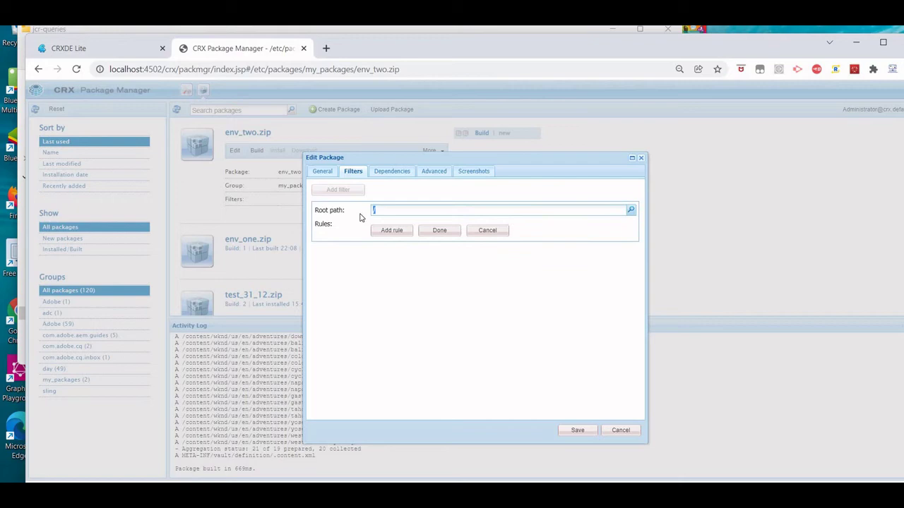
type("/content/wknd/us/en/adventures")
key("Return")
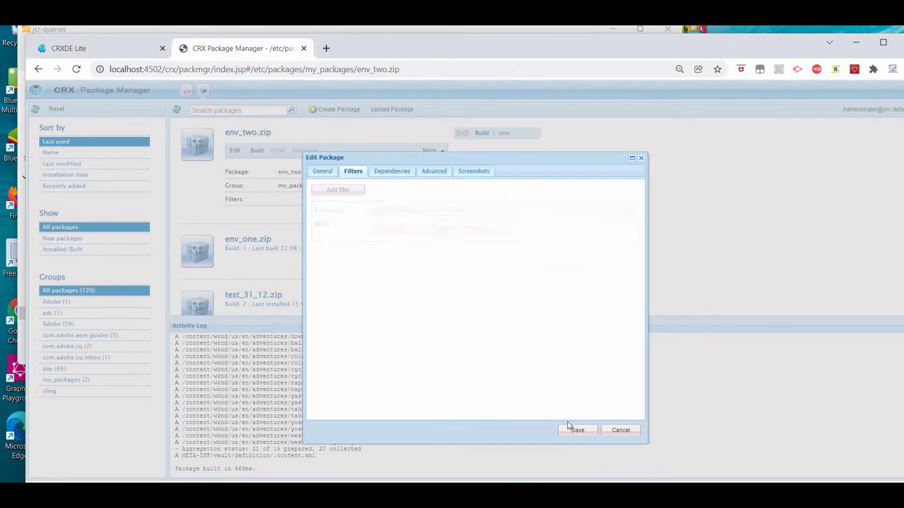
left_click(575, 431)
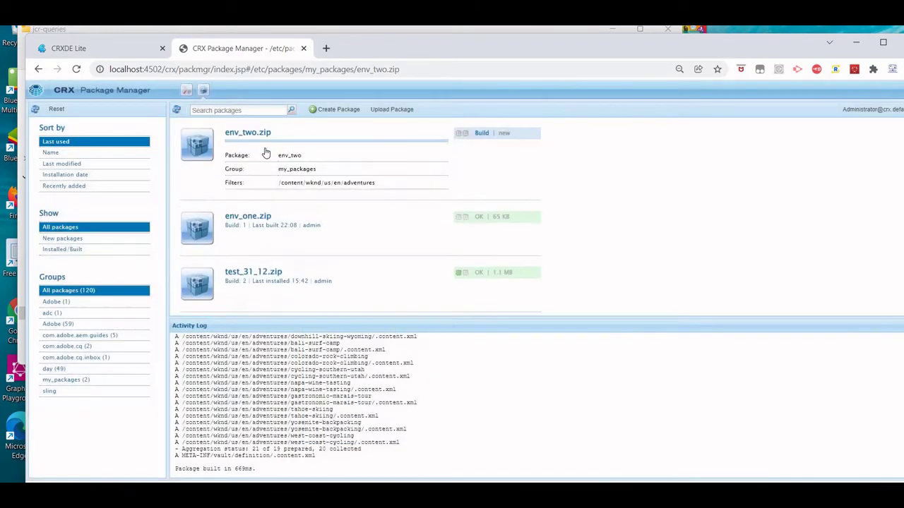
Step: Build and download env_two.zip, then go to the matching content folder
left_click(260, 151)
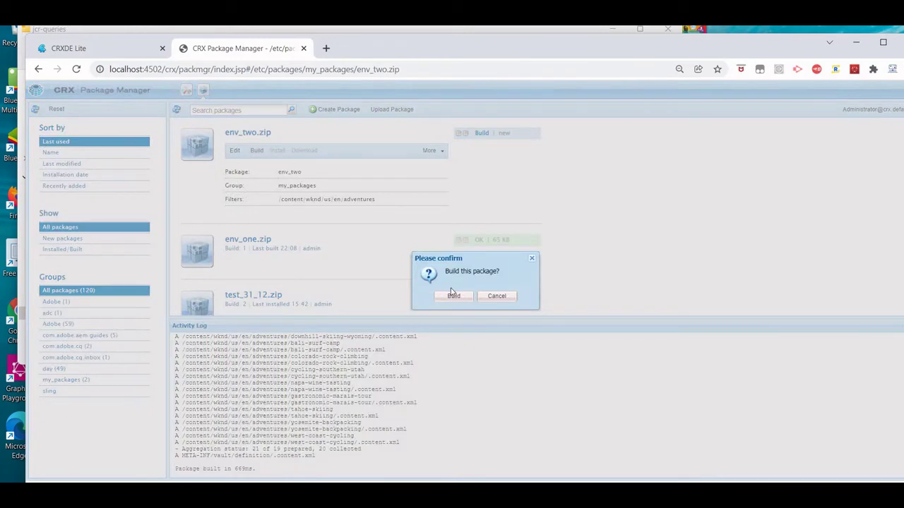
left_click(455, 298)
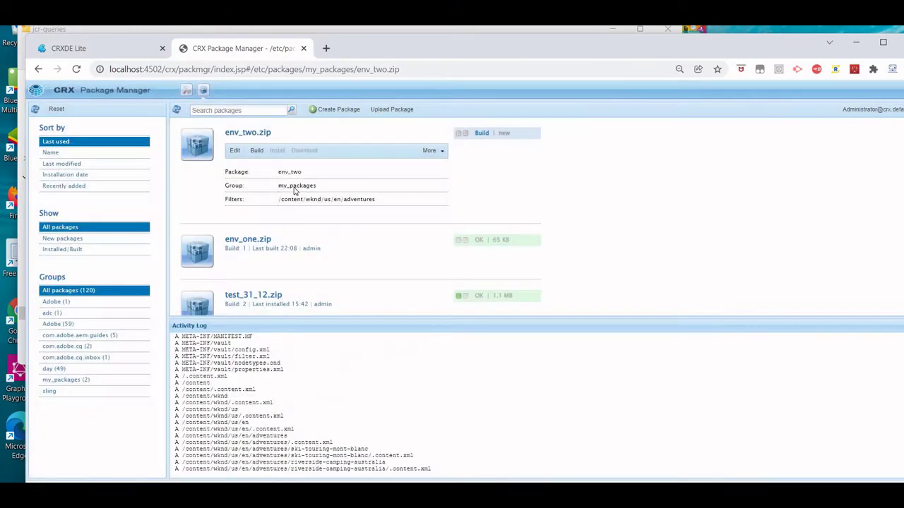
left_click(303, 160)
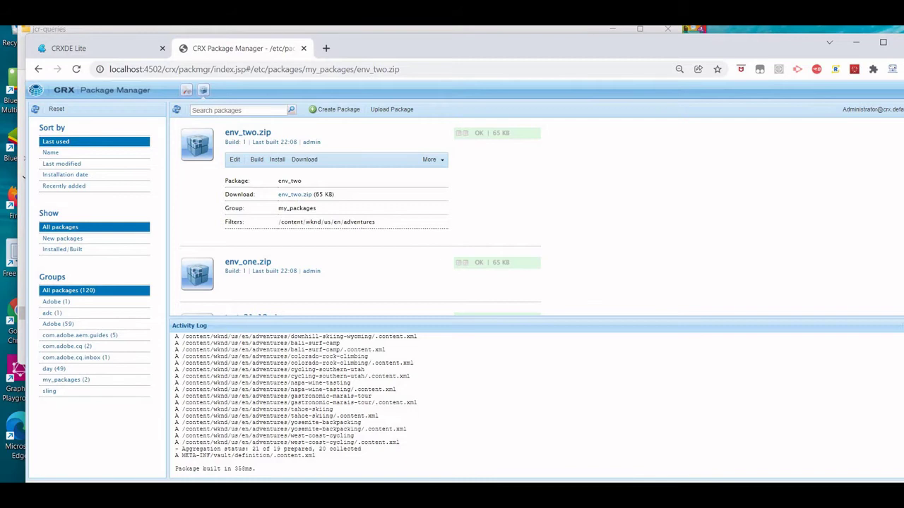
left_click(43, 32)
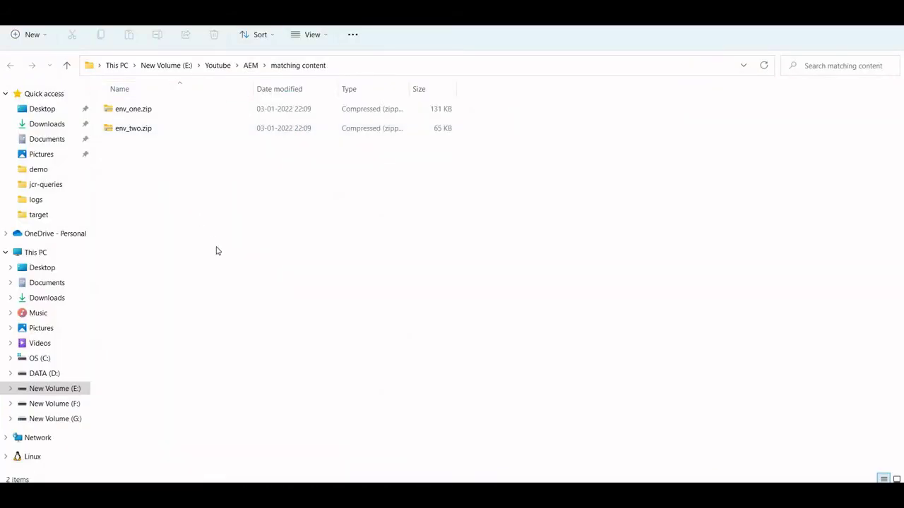
right_click(182, 190)
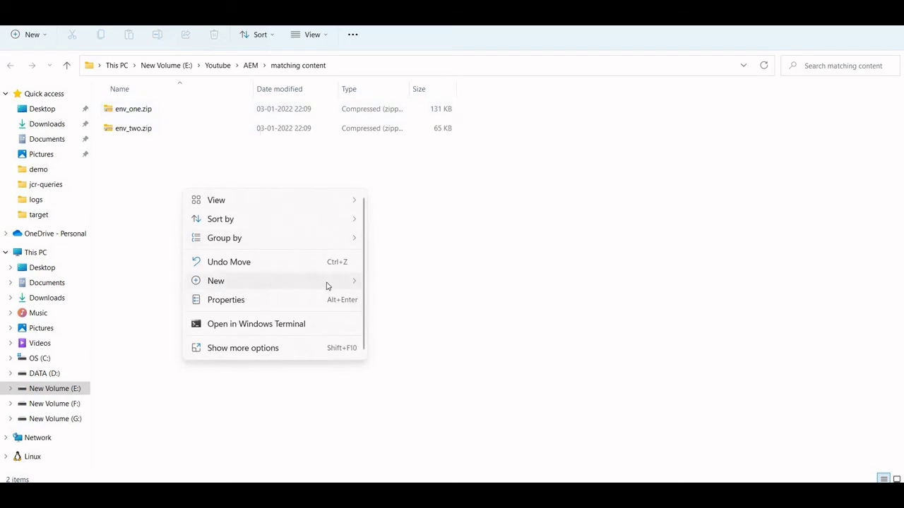
Step: Create a new folder named 'one' in the matching content folder
mouse_move(327, 285)
left_click(399, 283)
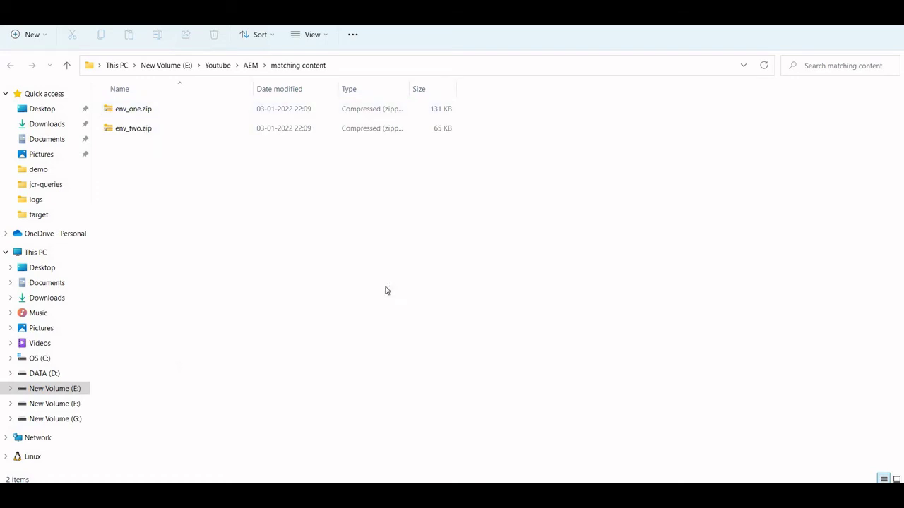
type("one")
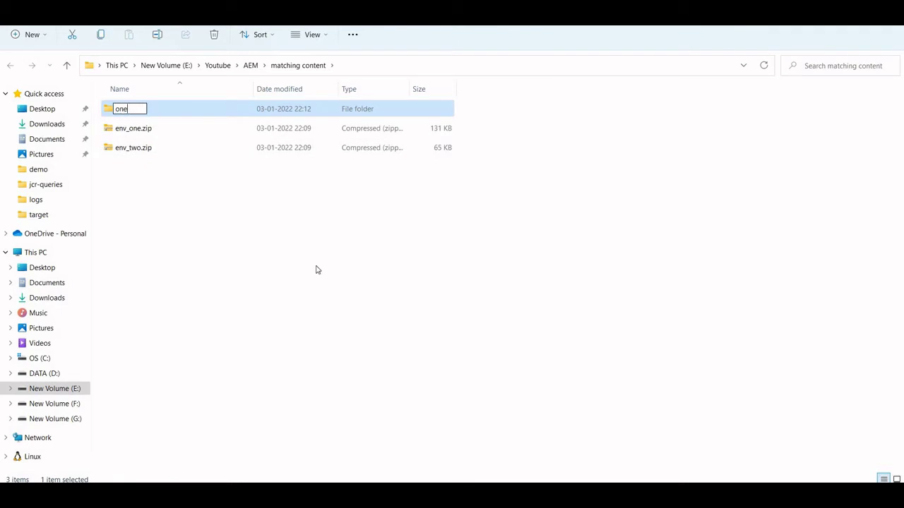
key("Return")
left_click(376, 350)
Step: Create another folder named 'second' and move env_one.zip into the one folder
right_click(392, 376)
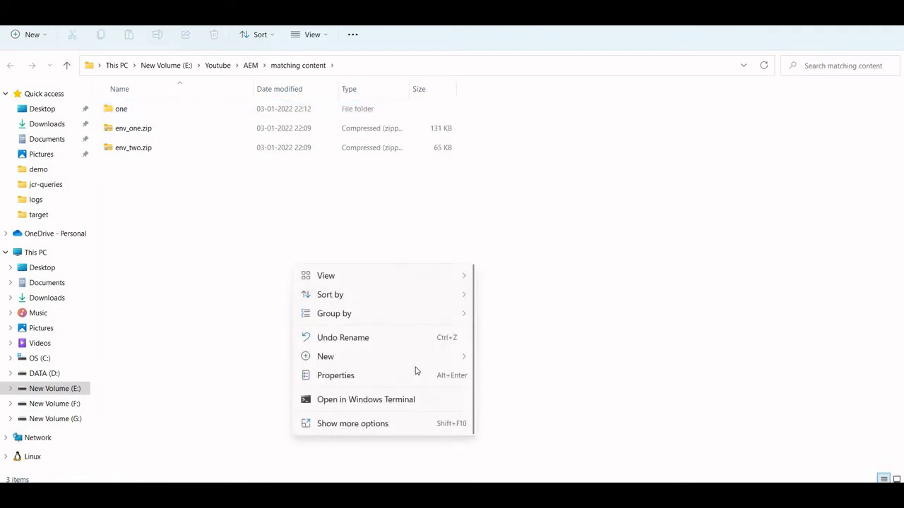
mouse_move(440, 358)
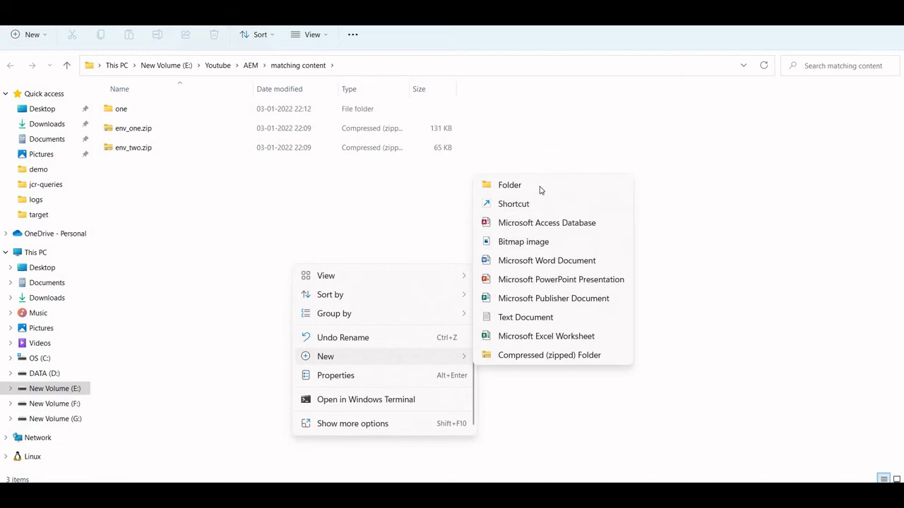
left_click(540, 190)
type("second")
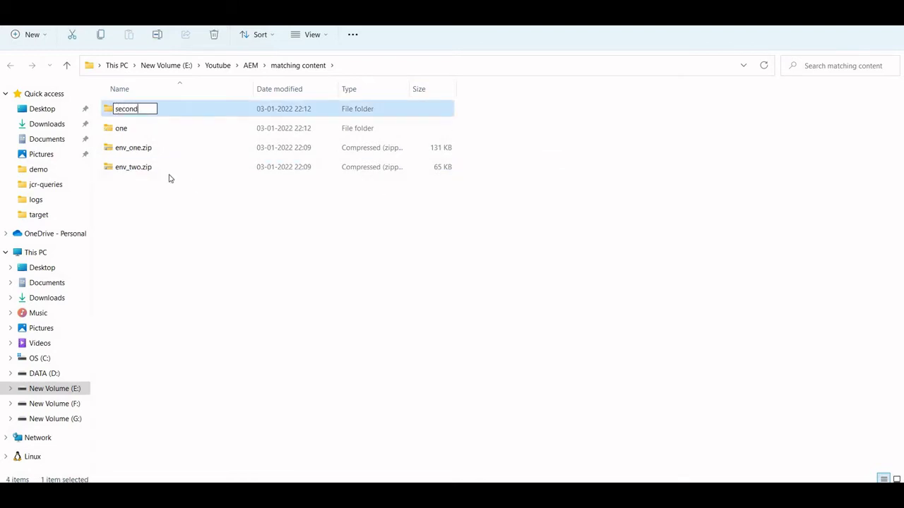
key("Return")
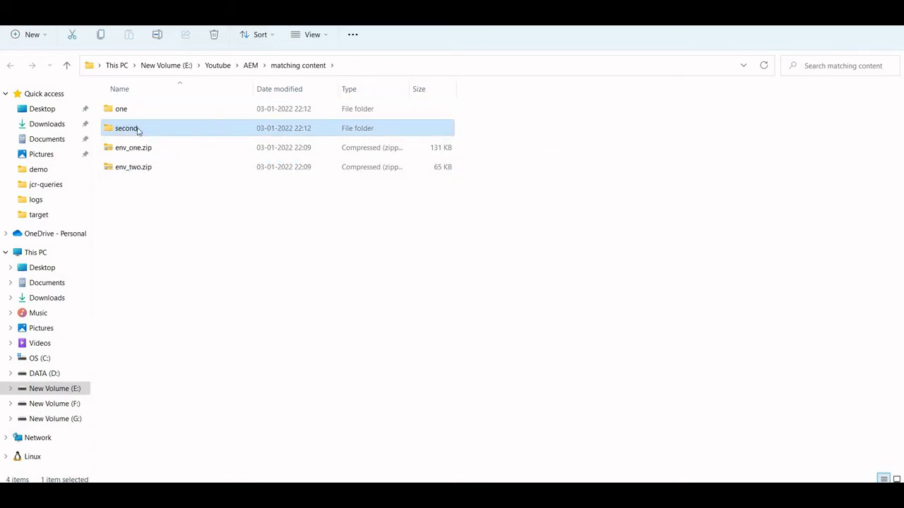
mouse_move(135, 147)
left_mouse_down()
mouse_move(127, 110)
mouse_move(136, 150)
left_mouse_up()
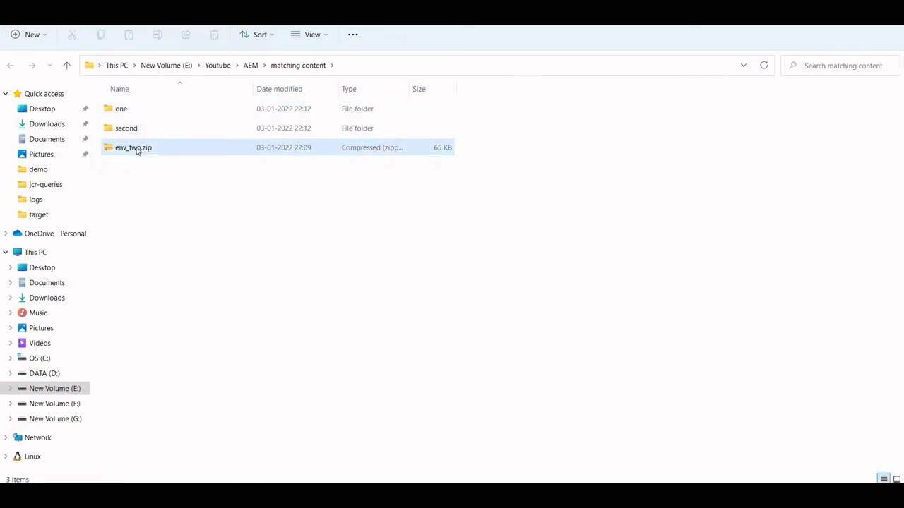
Step: Extract env_one.zip in place inside the one folder with 7-Zip
double_click(146, 113)
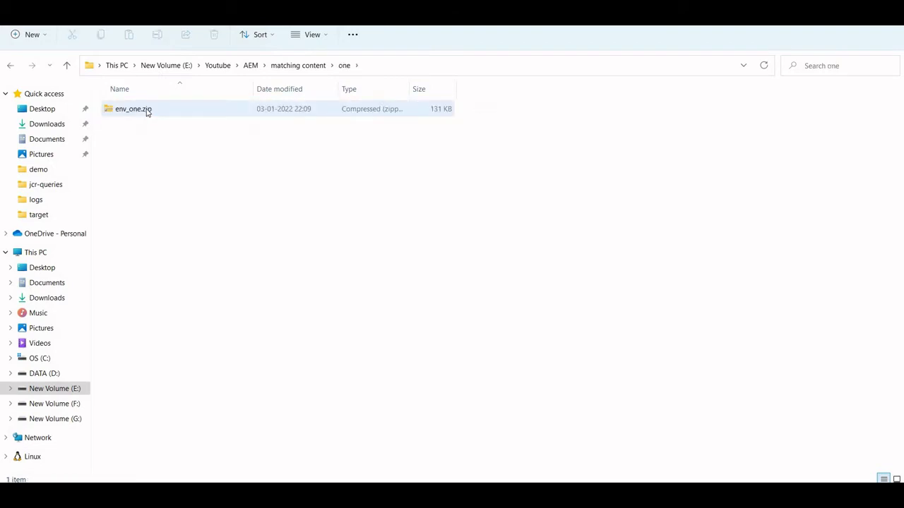
left_click(147, 111)
key("shift+F10")
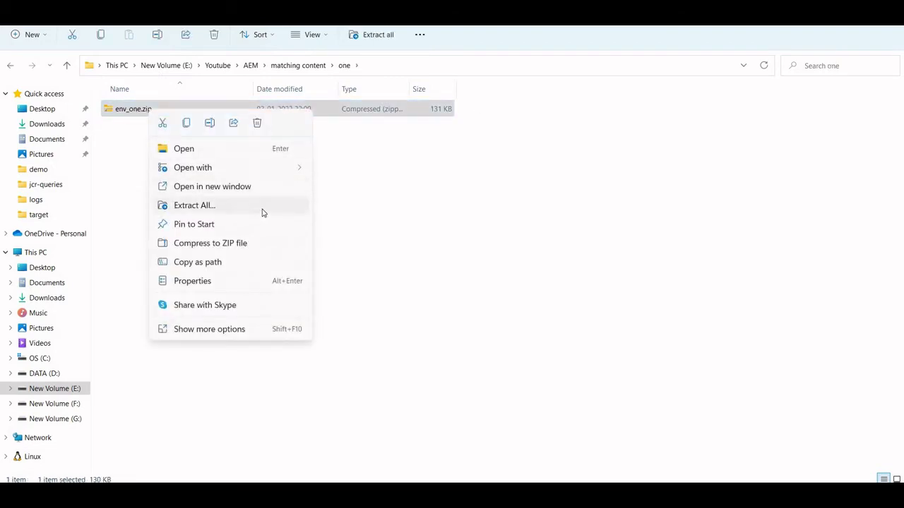
left_click(265, 330)
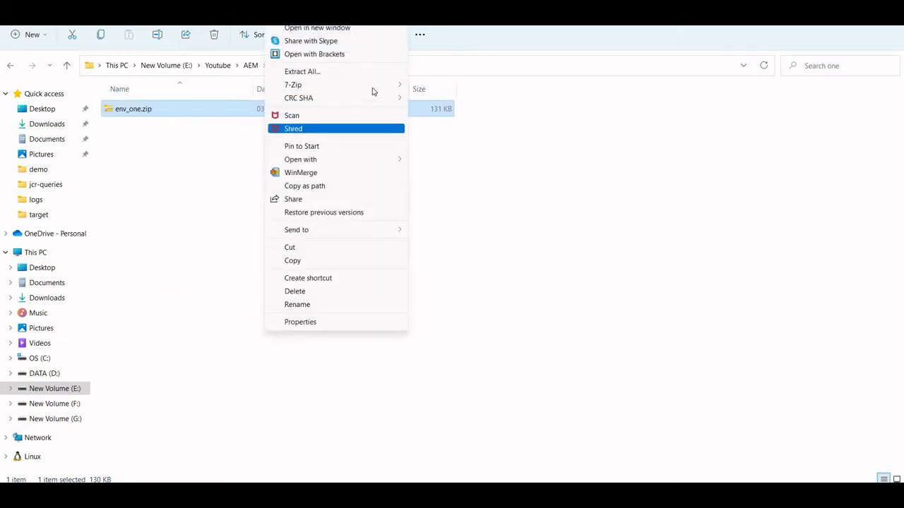
mouse_move(410, 87)
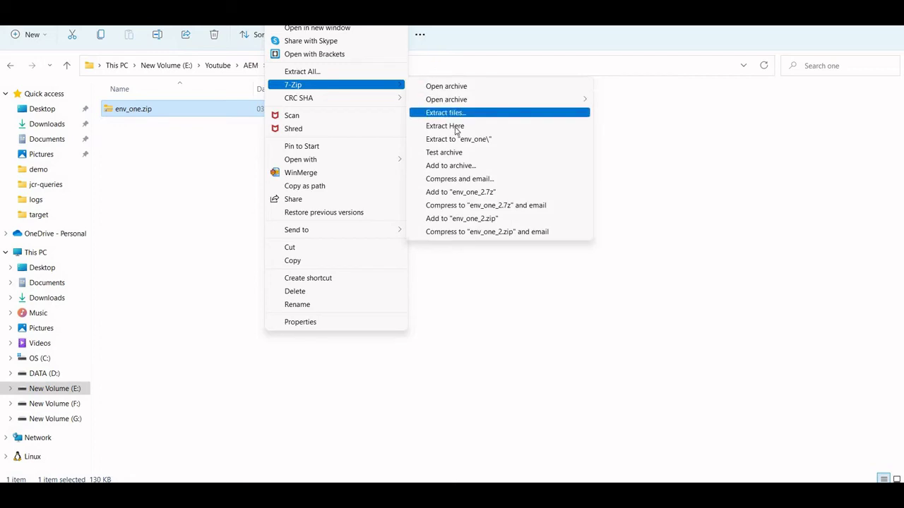
left_click(455, 127)
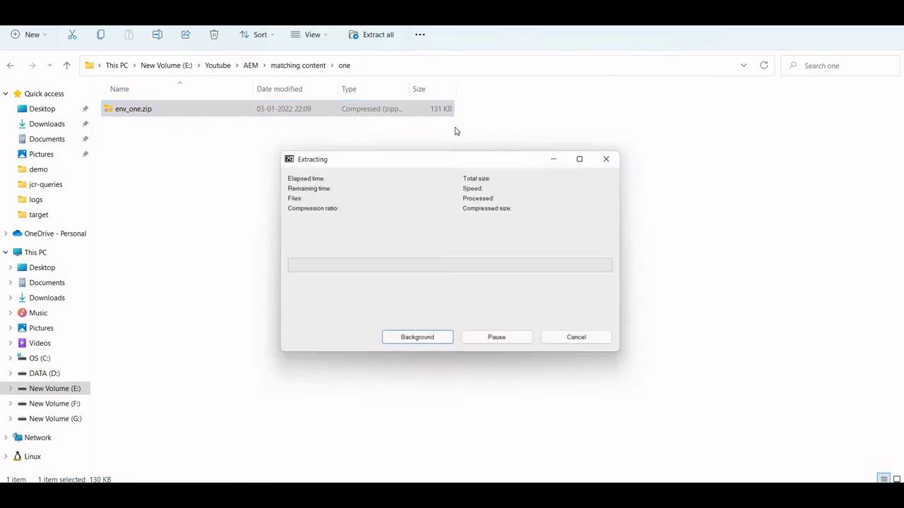
Step: Extract env_two.zip in place inside the second folder, then return to matching content
left_click(300, 67)
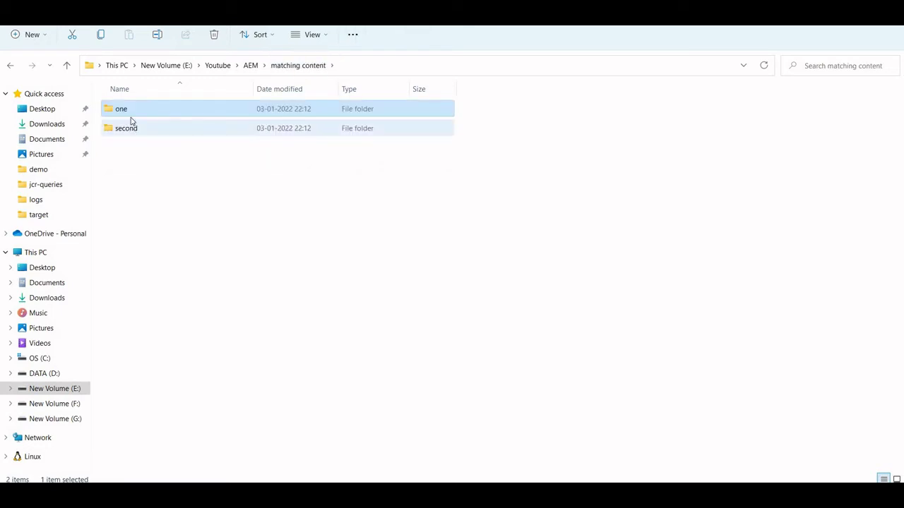
double_click(132, 127)
right_click(140, 115)
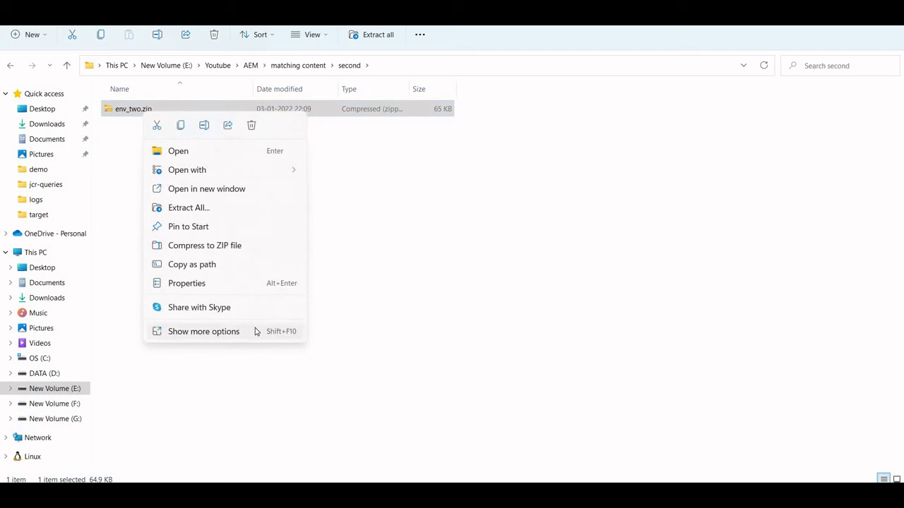
left_click(257, 331)
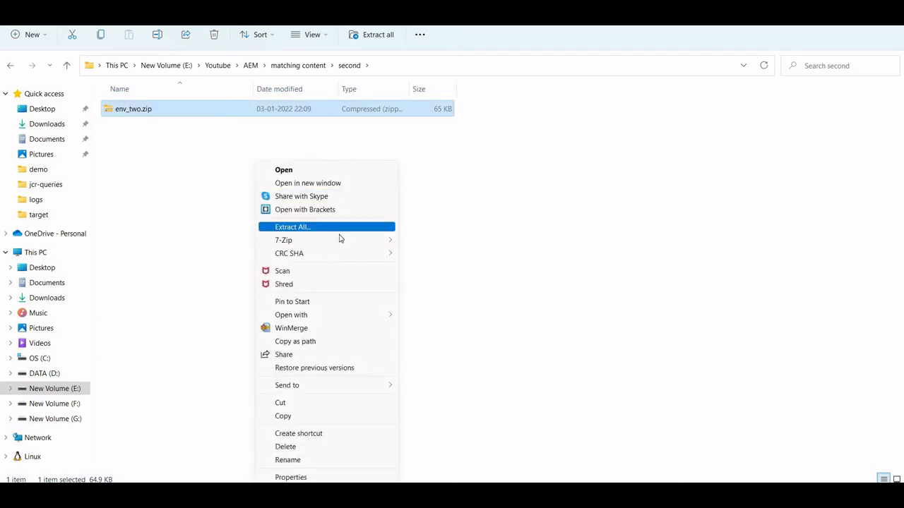
mouse_move(342, 241)
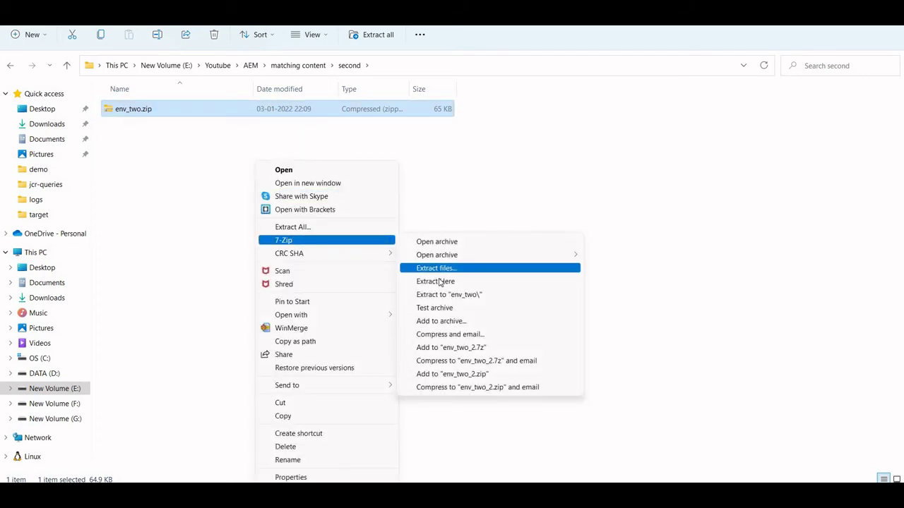
left_click(439, 282)
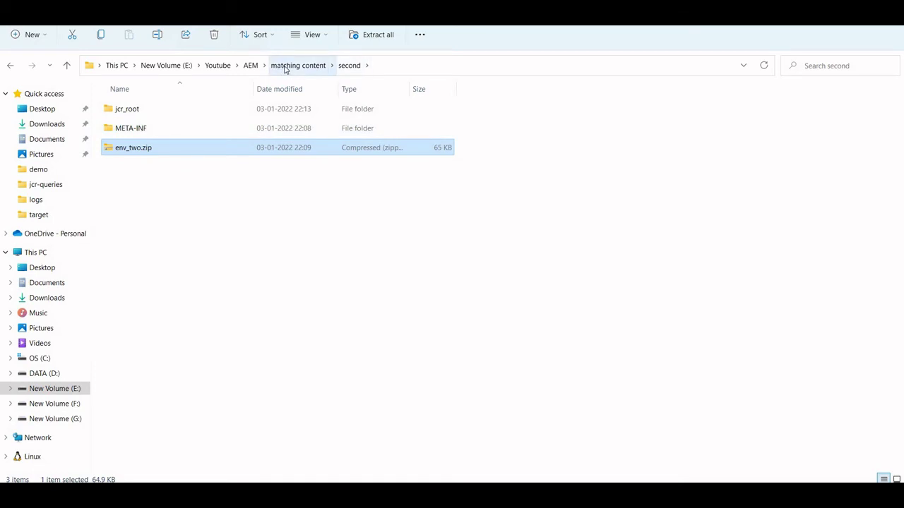
left_click(286, 65)
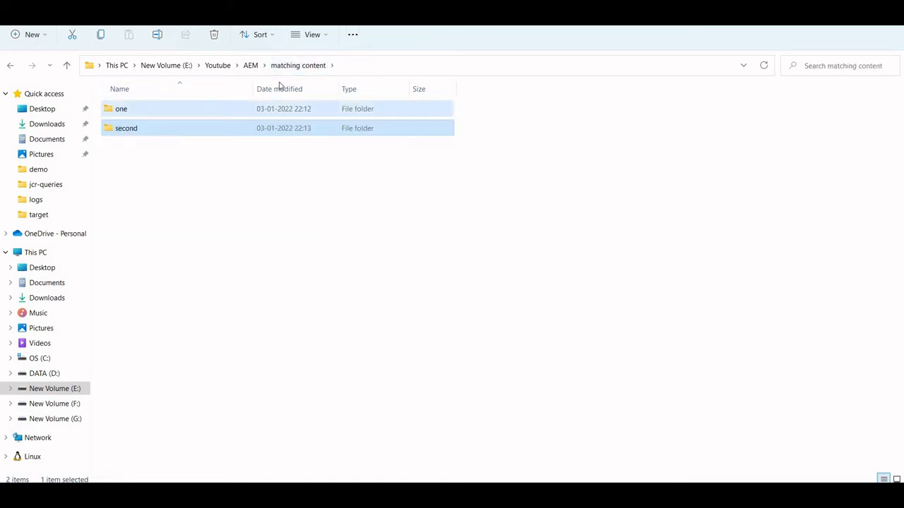
Step: Copy the one folder's path into WinMerge's first comparison field
key("Up")
key("Return")
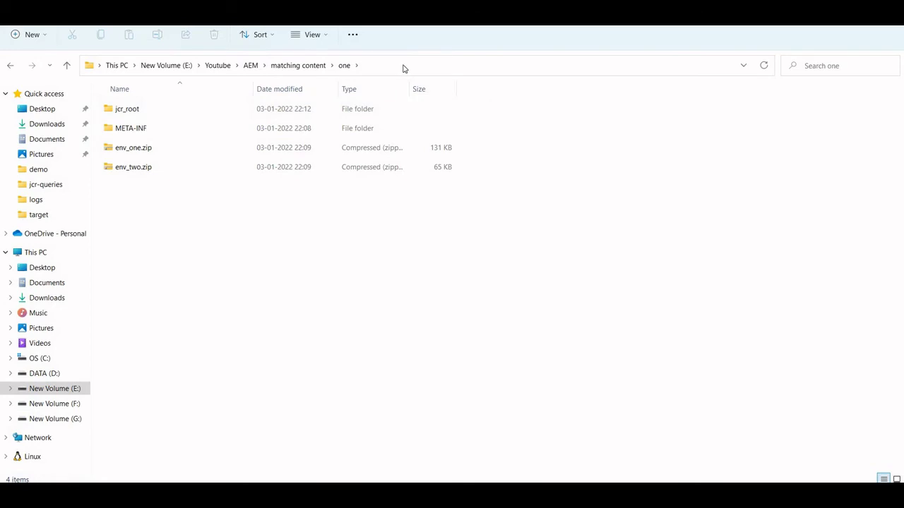
left_click(403, 66)
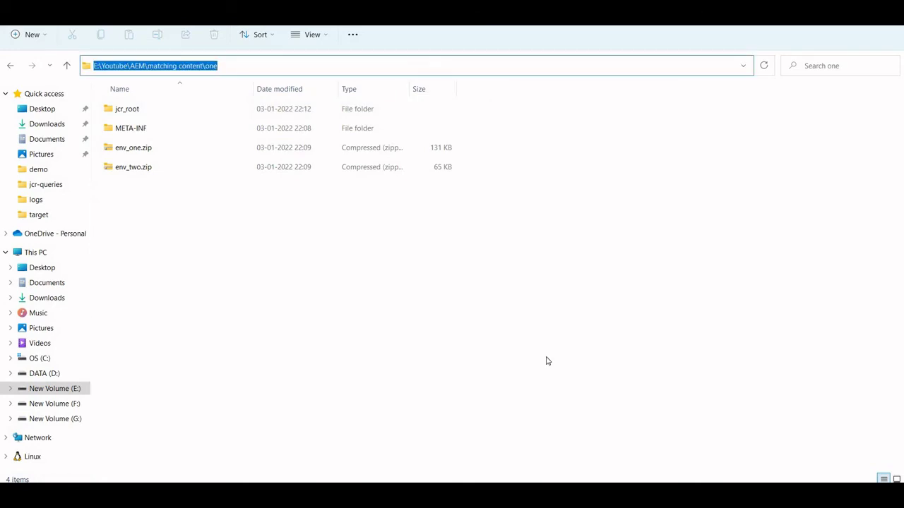
key("alt+Tab")
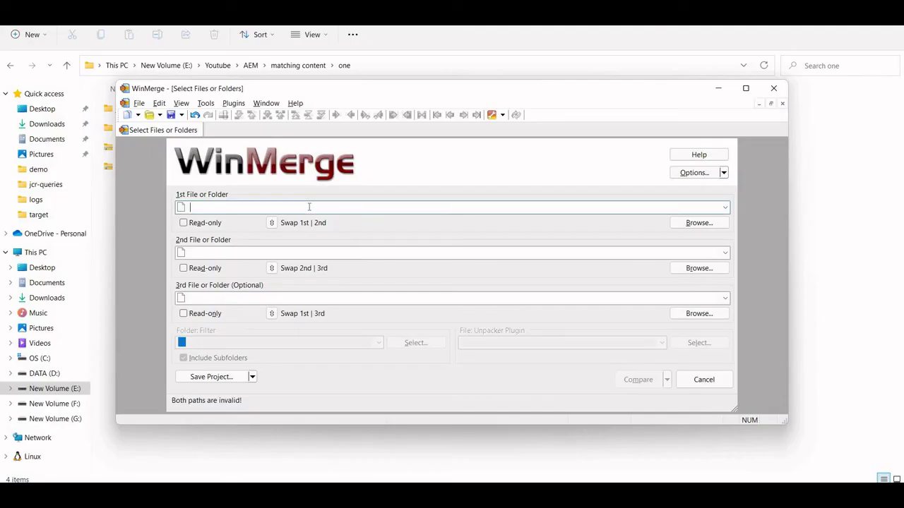
key("ctrl+v")
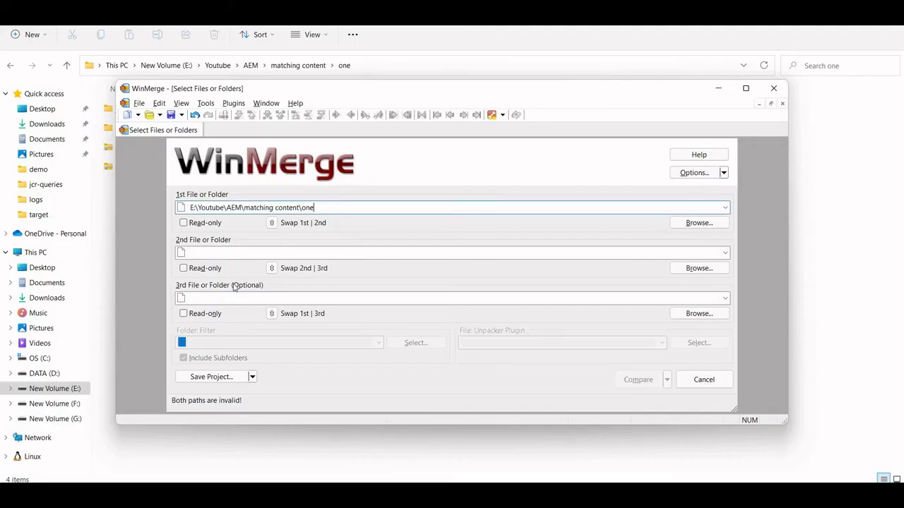
Step: Put the second folder's path in WinMerge's second field, maximize WinMerge and compare
left_click(299, 66)
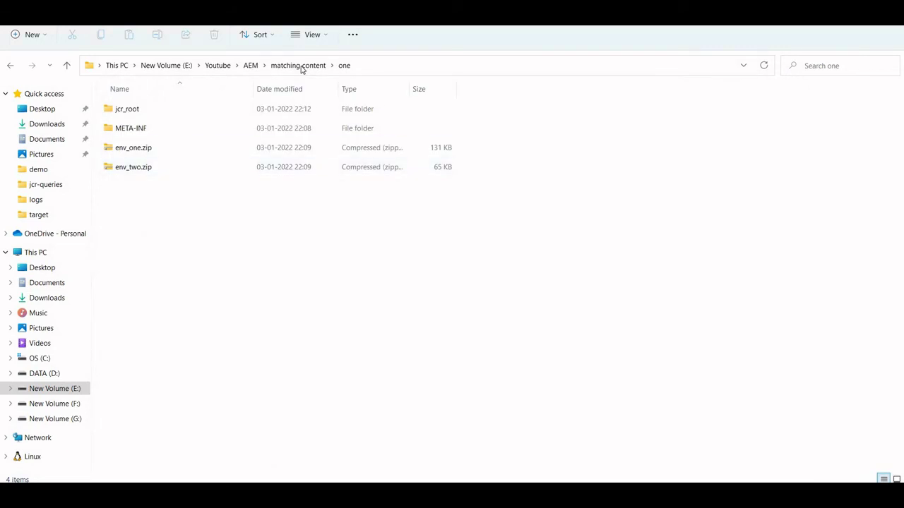
double_click(175, 127)
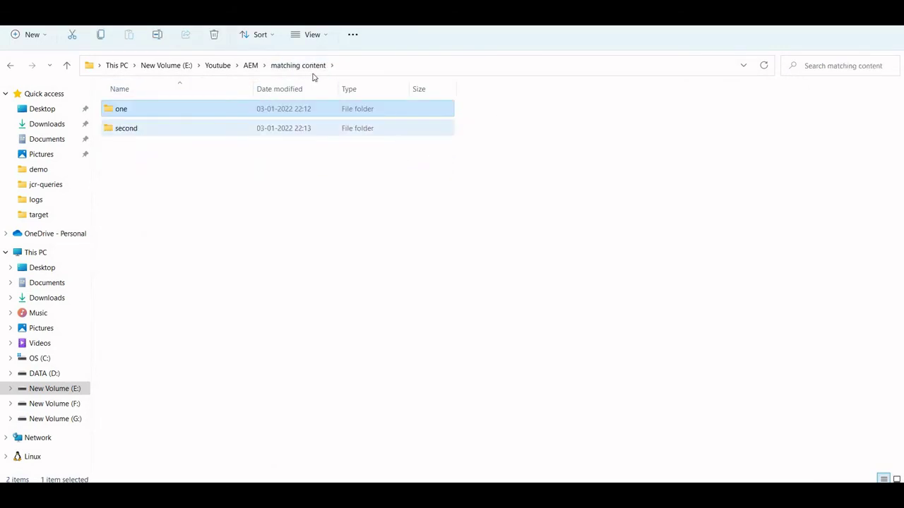
left_click(376, 66)
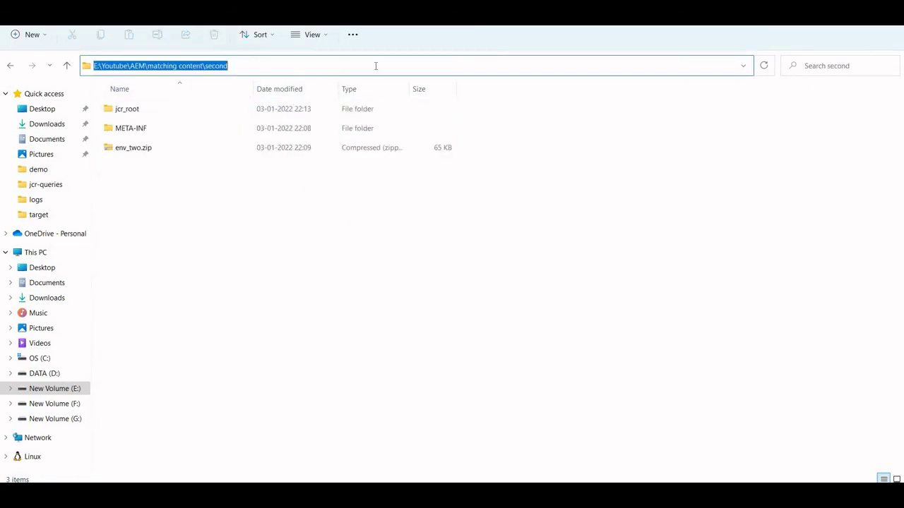
key("alt+Tab")
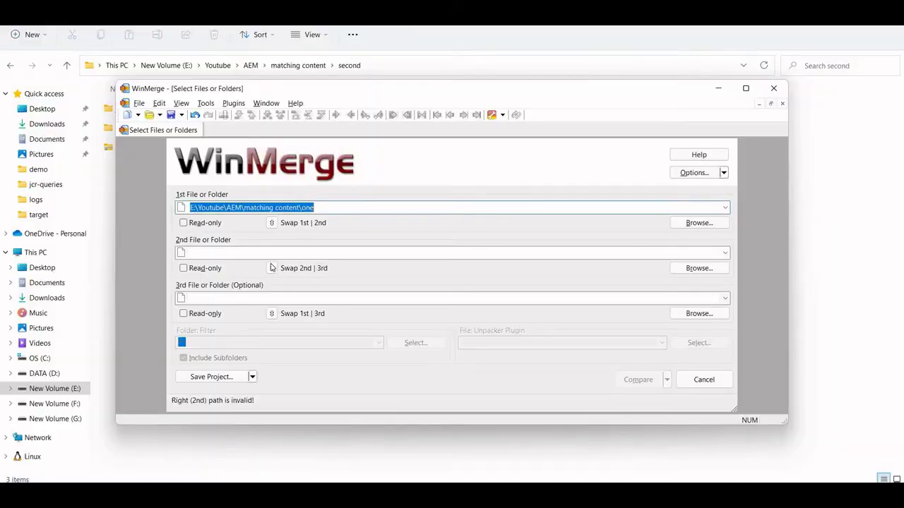
left_click(262, 253)
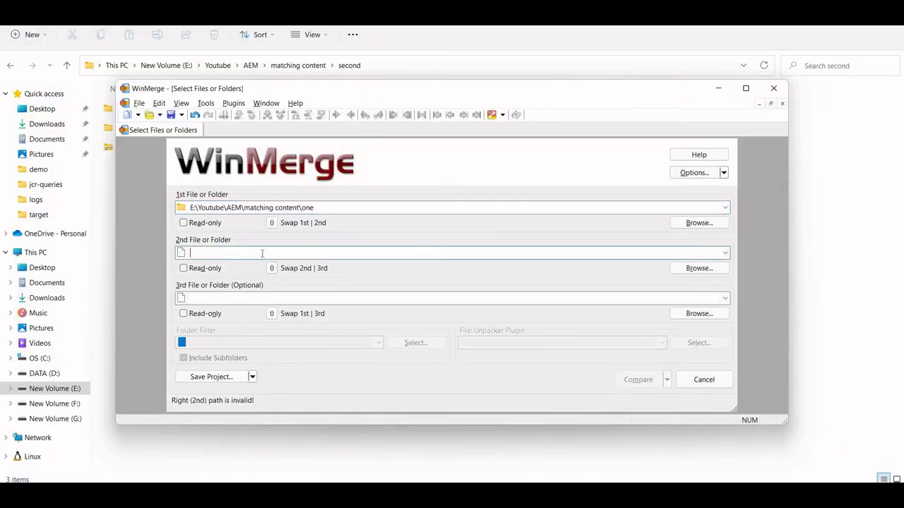
key("ctrl+v")
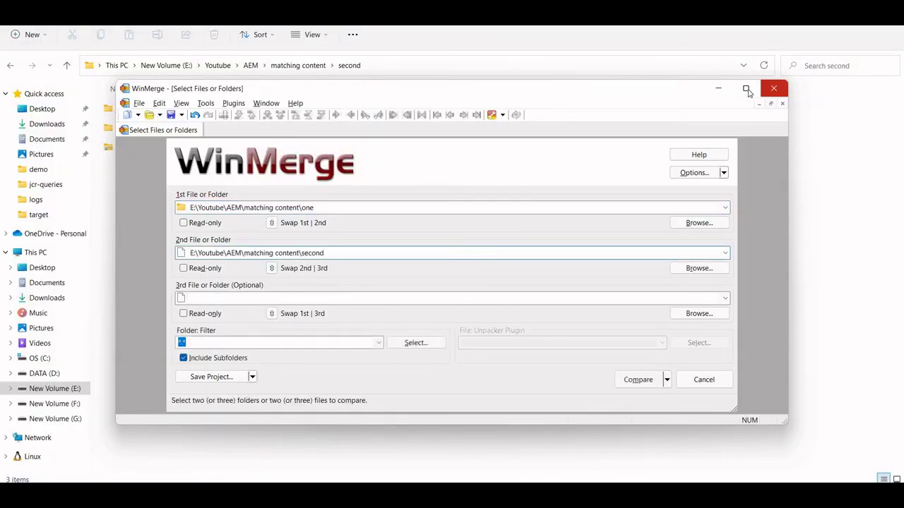
left_click(746, 89)
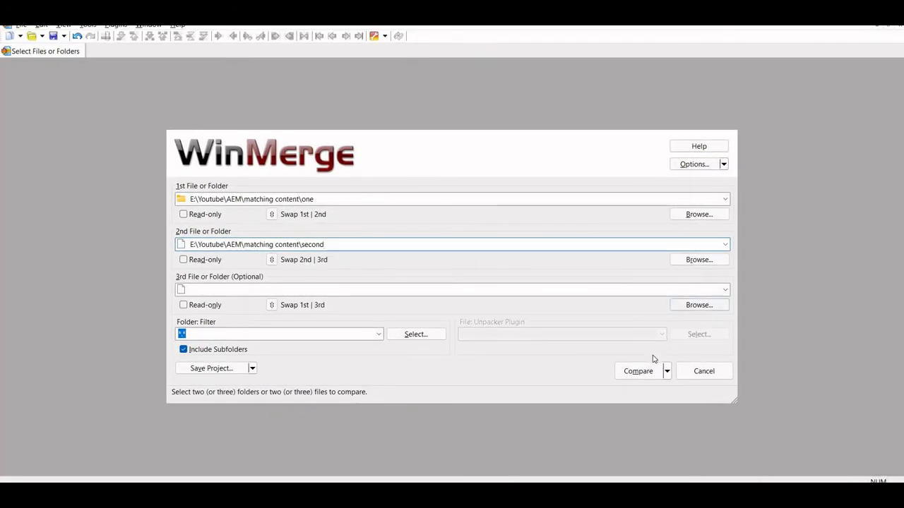
left_click(639, 372)
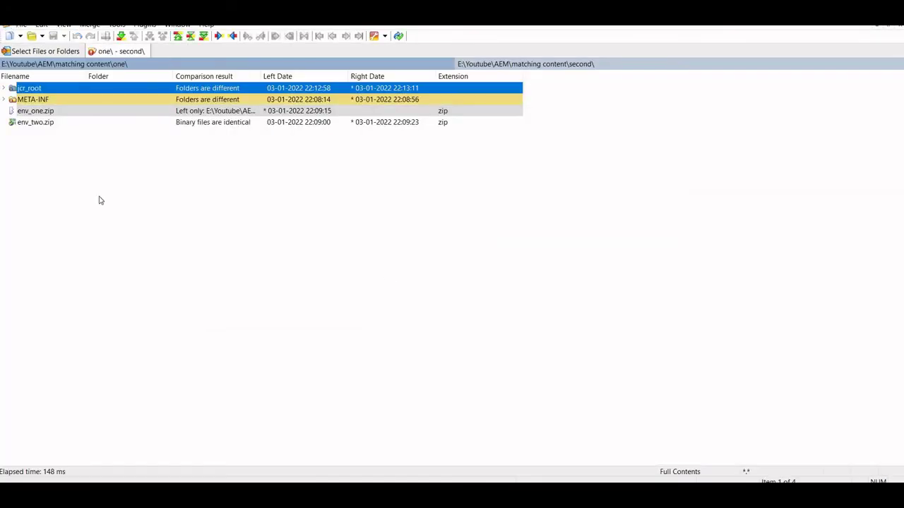
Step: Expand META-INF > vault > definition and open its .content.xml side by side
double_click(38, 100)
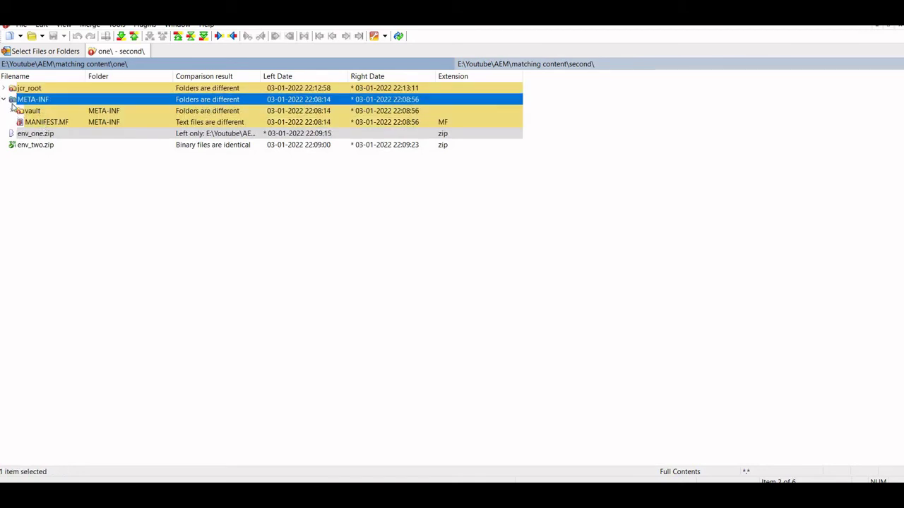
left_click(12, 110)
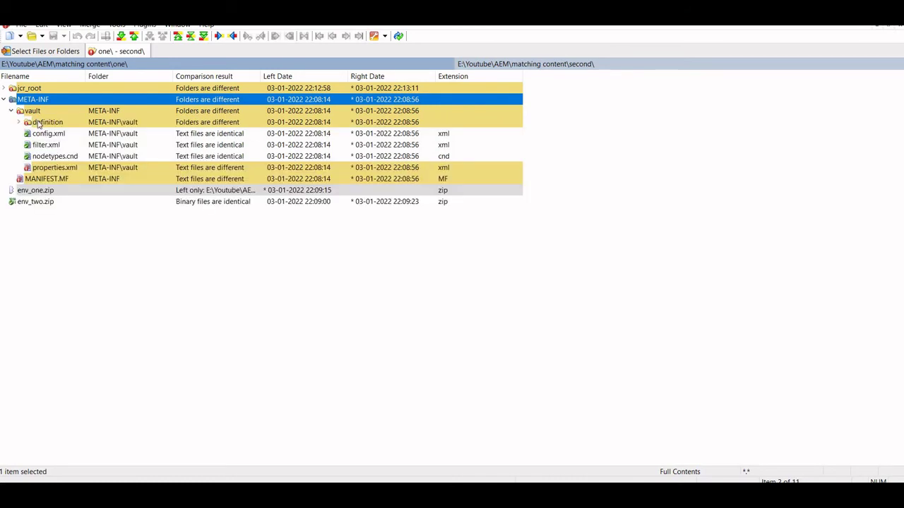
double_click(40, 123)
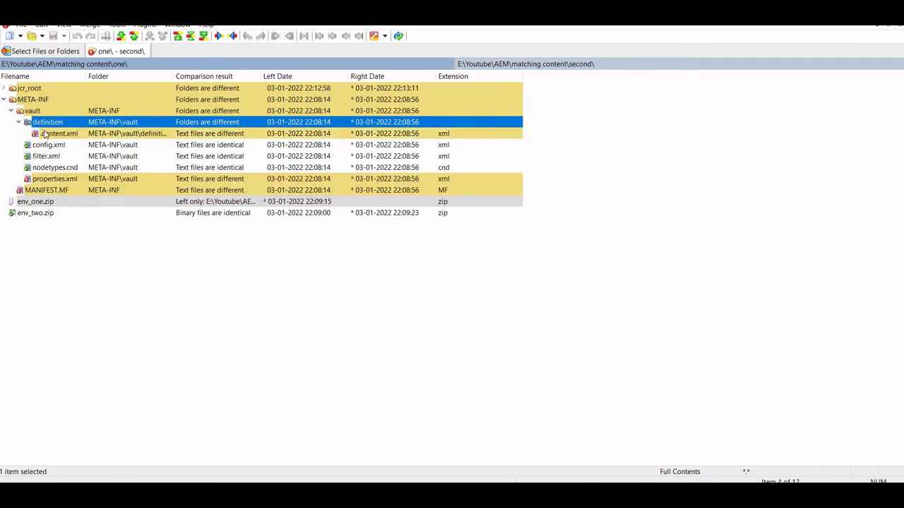
double_click(45, 134)
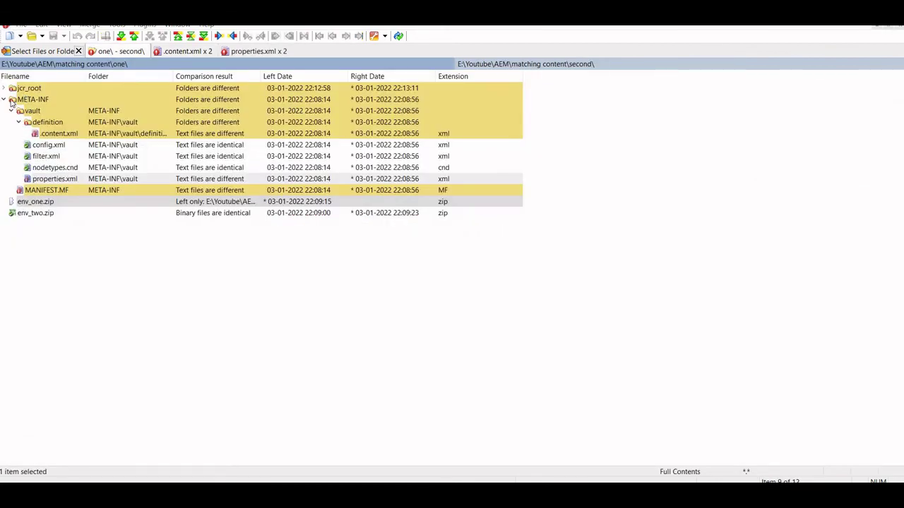
Step: Expand jcr_root down through content/wknd/us/en to the adventures folder
left_click(4, 88)
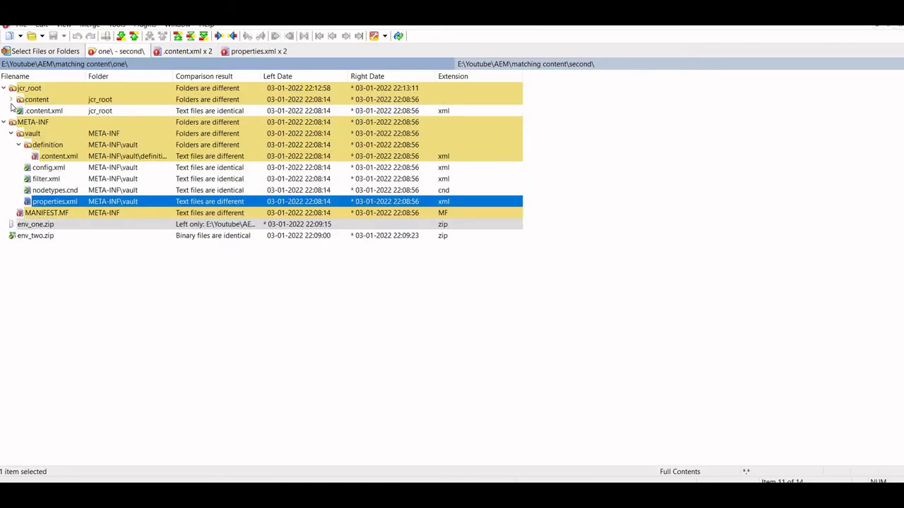
left_click(11, 100)
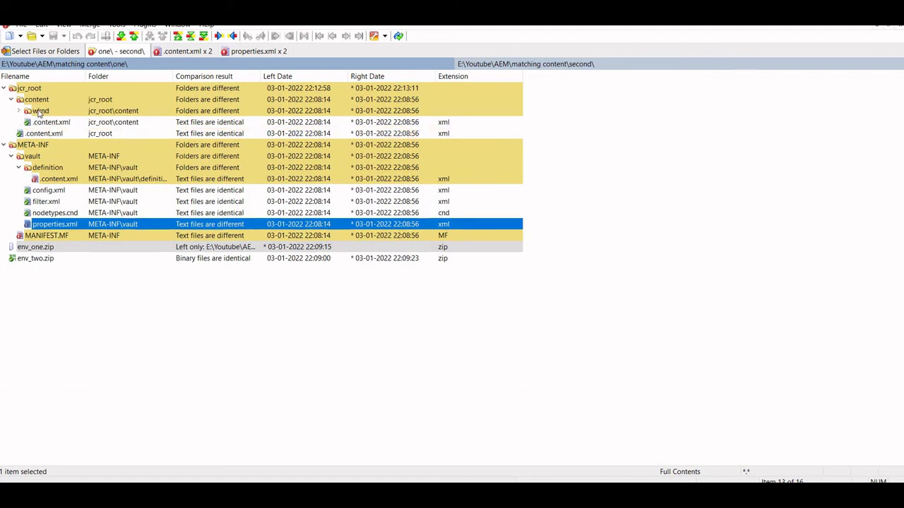
double_click(40, 111)
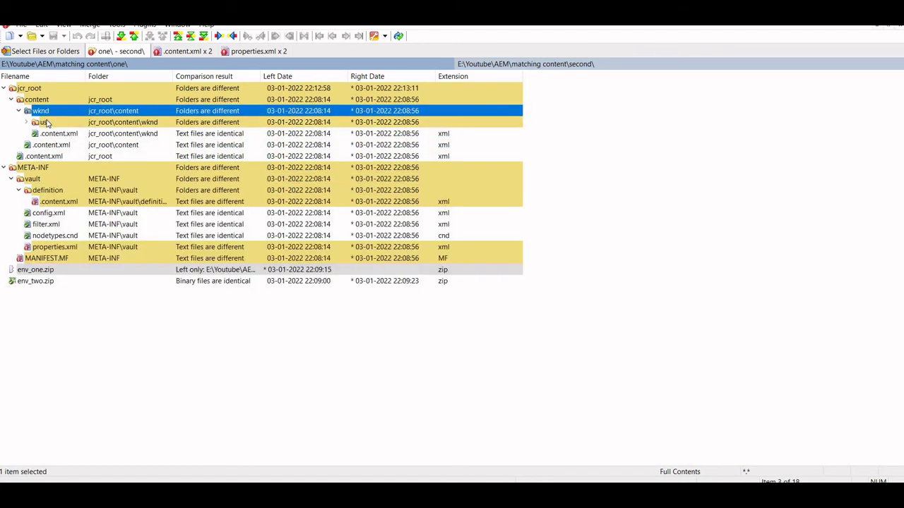
double_click(45, 123)
double_click(58, 133)
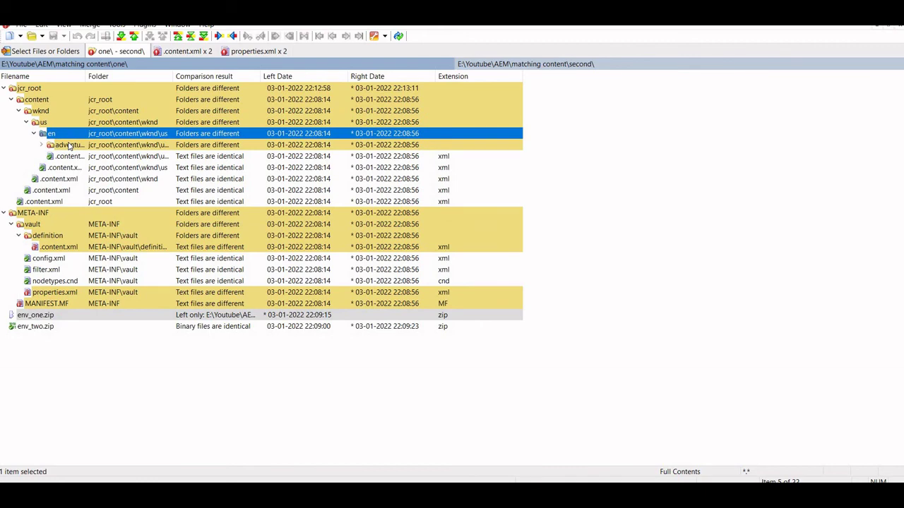
double_click(69, 145)
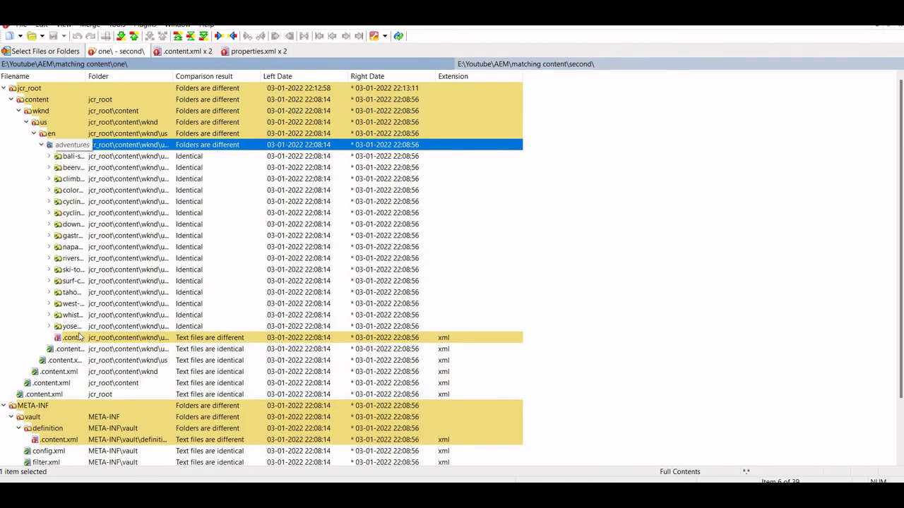
double_click(72, 337)
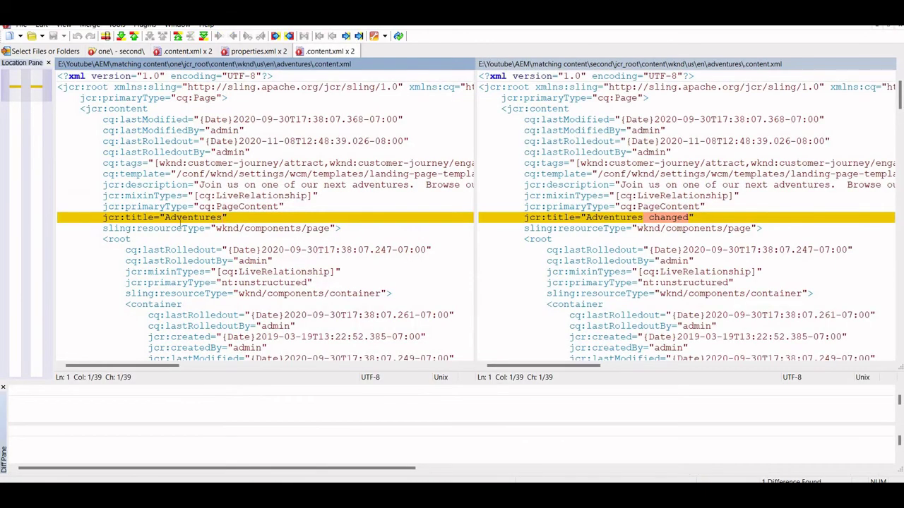